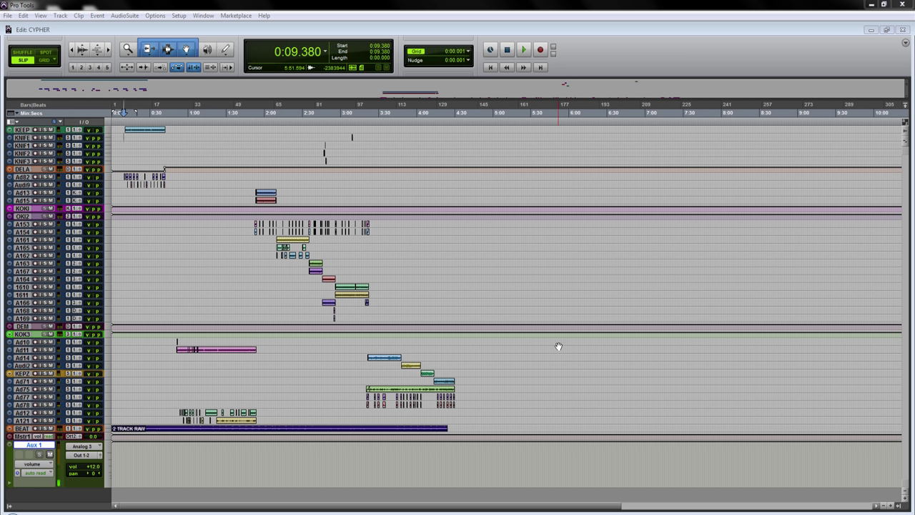
# In the Mix window, insert FabFilter Pro-Q (mono) in the free A-E insert slot of the KEEP track and move its window off-centre.
pyautogui.hotkey('ctrl', '=')
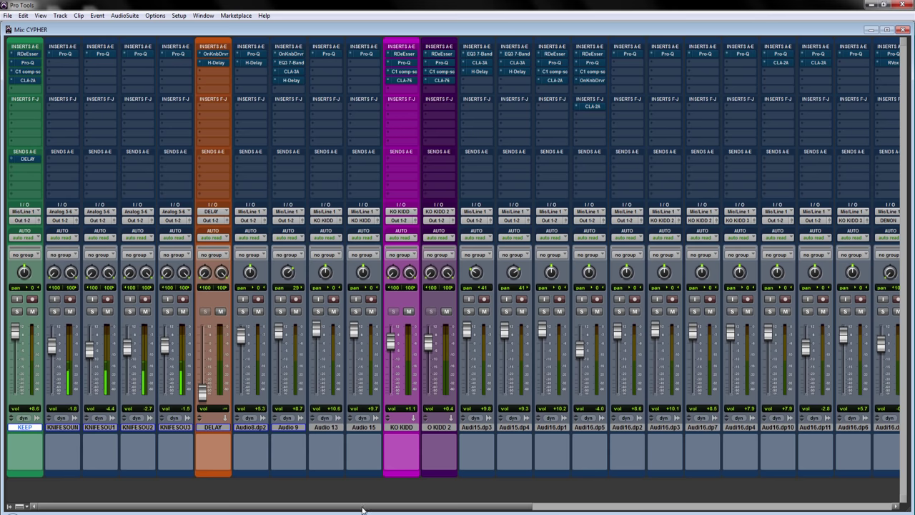
pyautogui.moveTo(367, 510); pyautogui.dragTo(397, 509)
pyautogui.moveTo(334, 509)
pyautogui.mouseDown()
pyautogui.moveTo(381, 500)
pyautogui.moveTo(331, 505)
pyautogui.mouseUp()
pyautogui.click(17, 311)
pyautogui.click(20, 91)
pyautogui.moveTo(39, 104)
pyautogui.moveTo(88, 104)
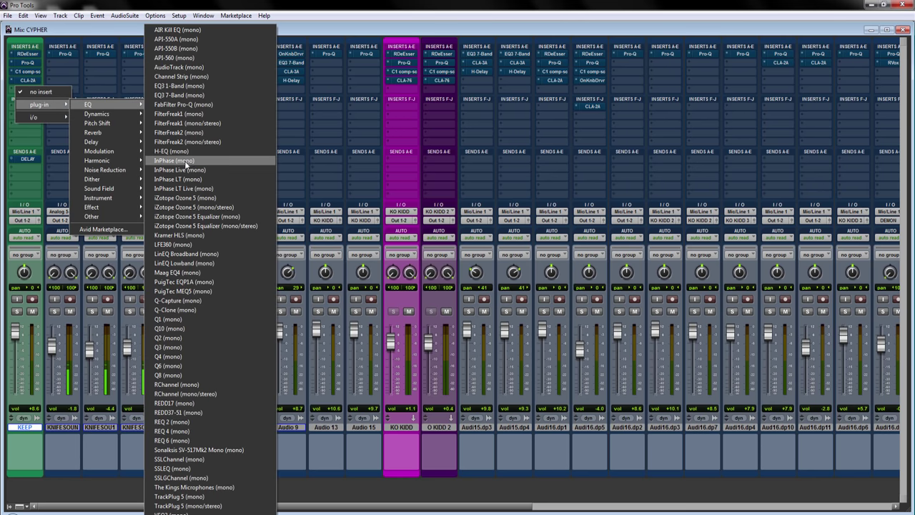
pyautogui.click(179, 105)
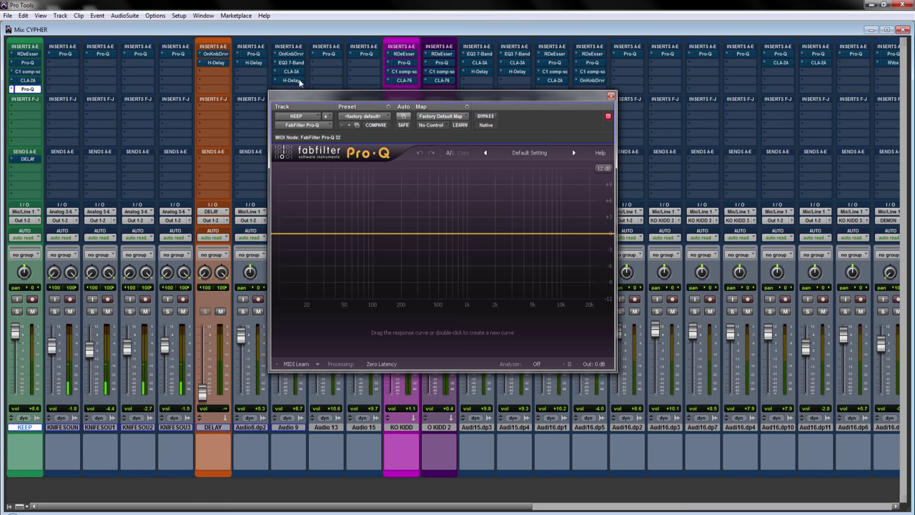
pyautogui.moveTo(443, 90); pyautogui.dragTo(327, 90)
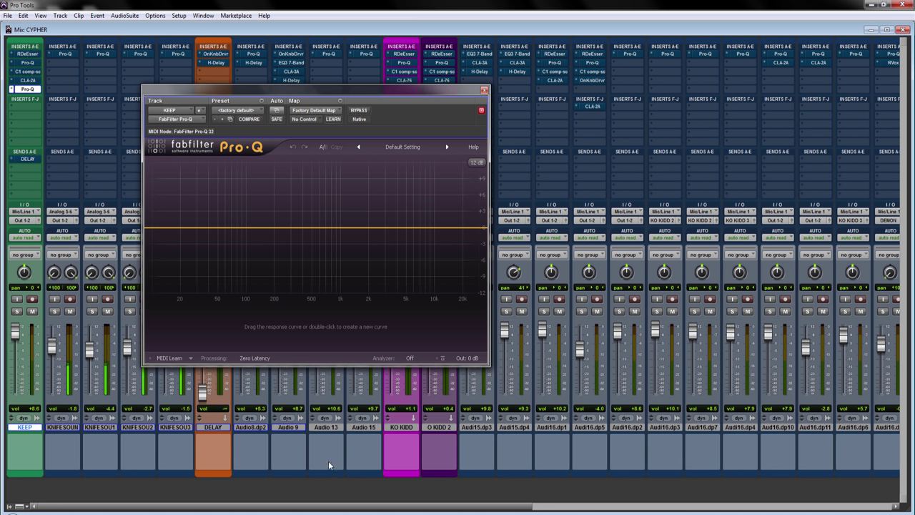
# Add a low-cut band at the far low end of the EQ curve and set the analyzer to Pre-EQ.
pyautogui.doubleClick(165, 229)
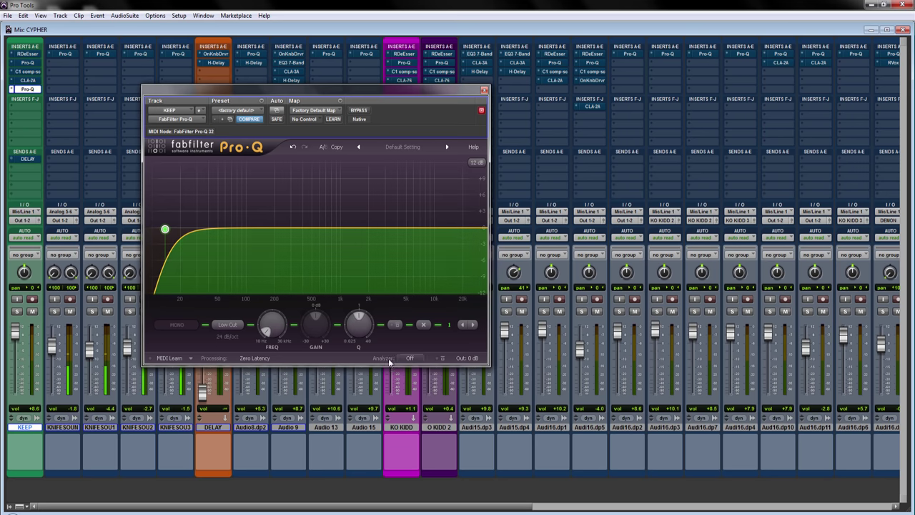
pyautogui.click(410, 358)
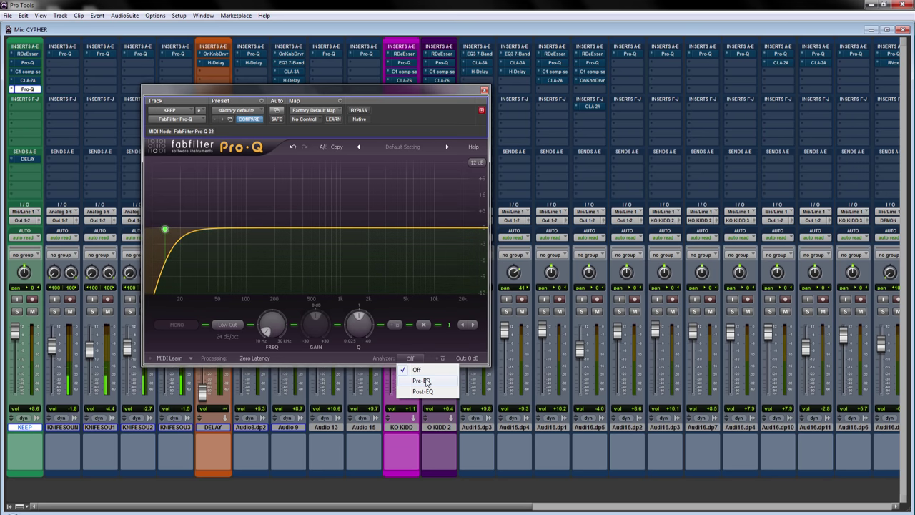
pyautogui.click(422, 380)
# Solo the KEEP track and raise the low-cut band's frequency to just below 100 Hz.
pyautogui.click(18, 312)
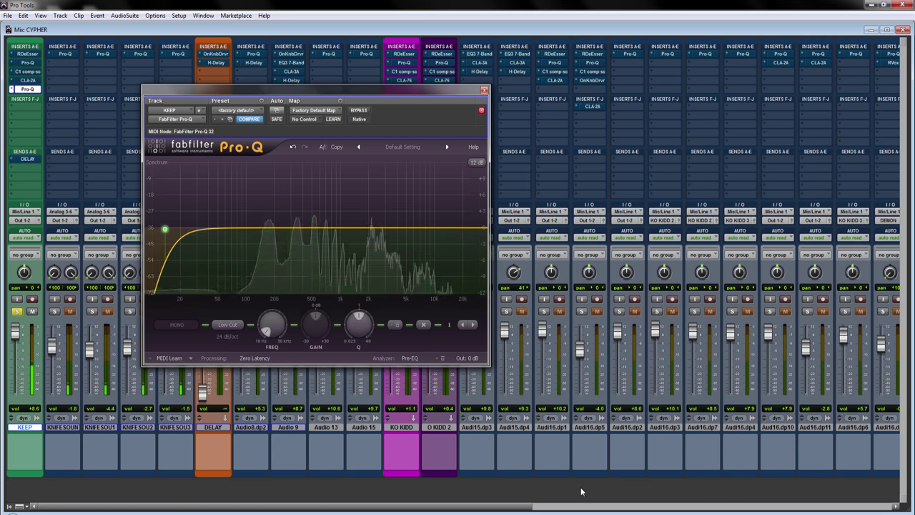
pyautogui.click(18, 312)
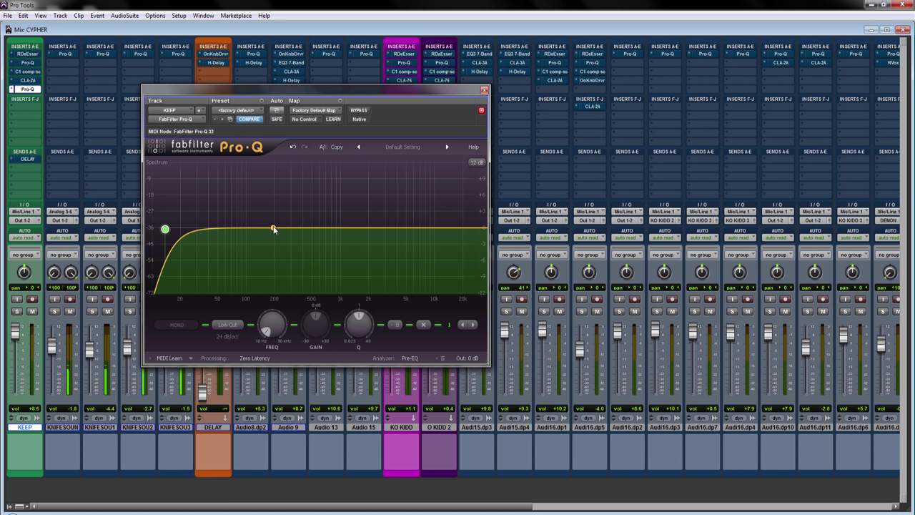
pyautogui.click(17, 311)
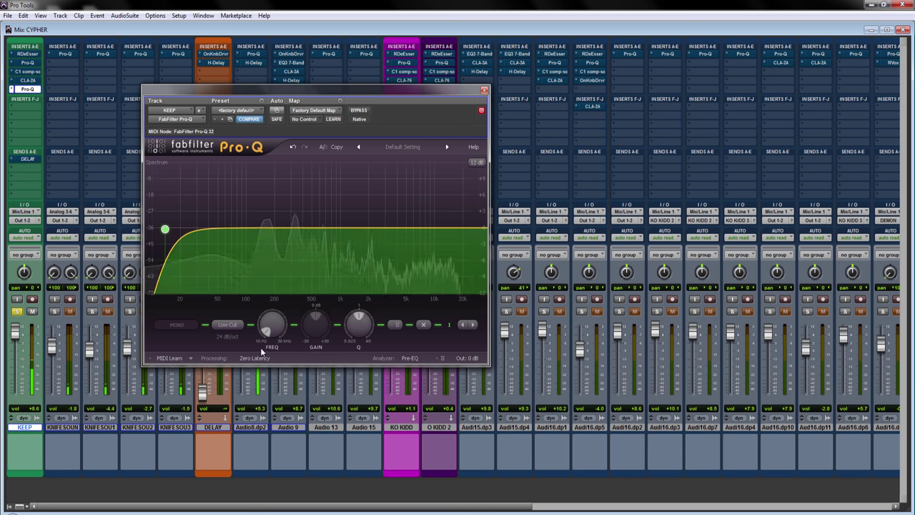
pyautogui.moveTo(264, 328)
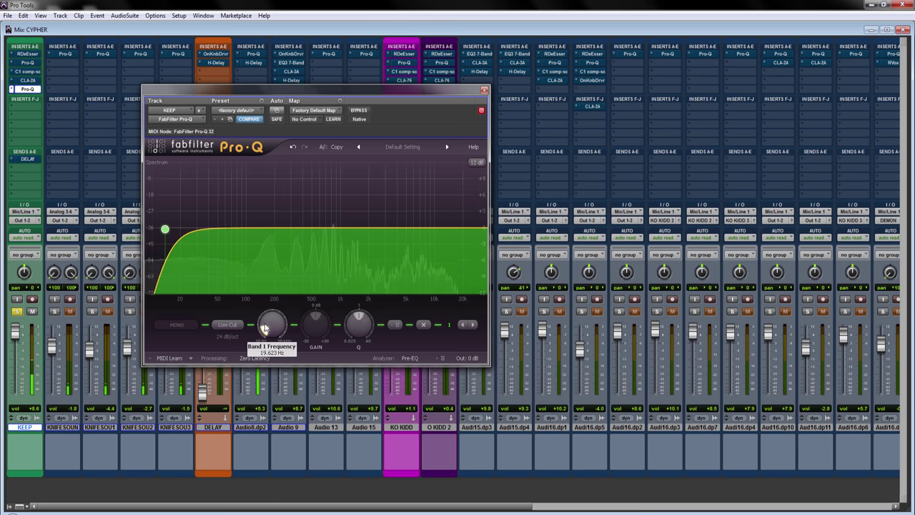
pyautogui.moveTo(264, 328); pyautogui.dragTo(265, 318)
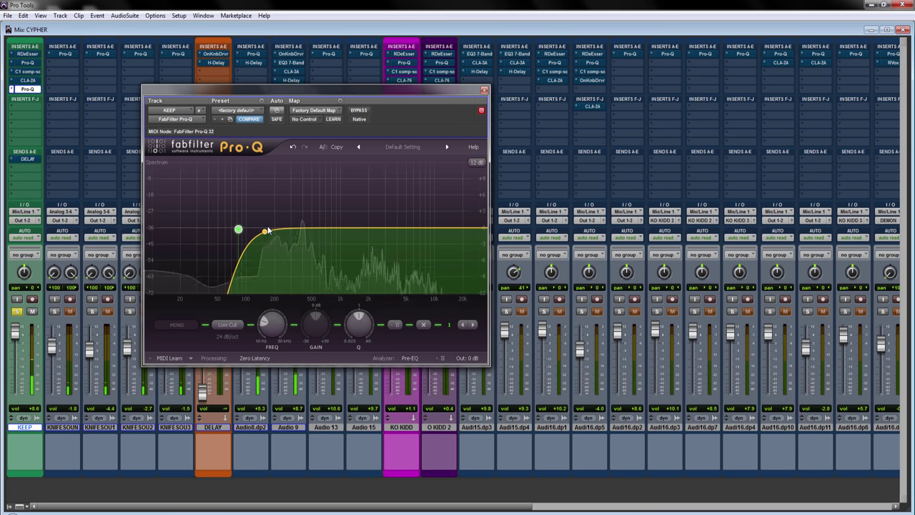
# Add a narrow bell band at about 176 Hz, boosting it while adjusting its Q, and set its gain to a slight cut.
pyautogui.moveTo(268, 229); pyautogui.dragTo(269, 175)
pyautogui.scroll(10, 269, 176)
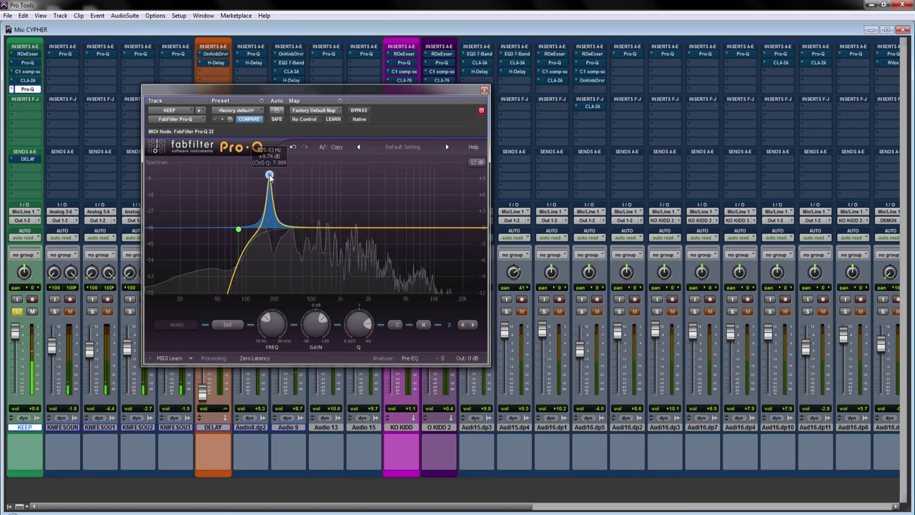
pyautogui.scroll(-4, 269, 176)
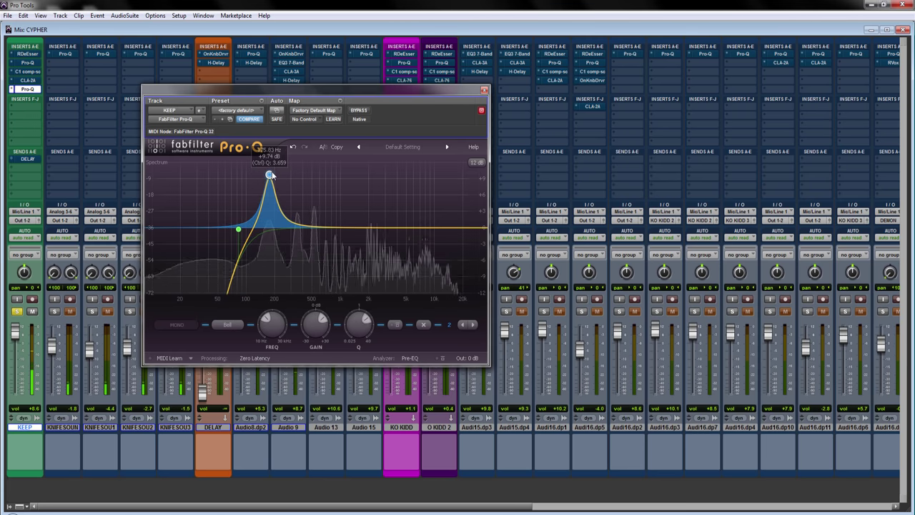
pyautogui.scroll(4, 269, 176)
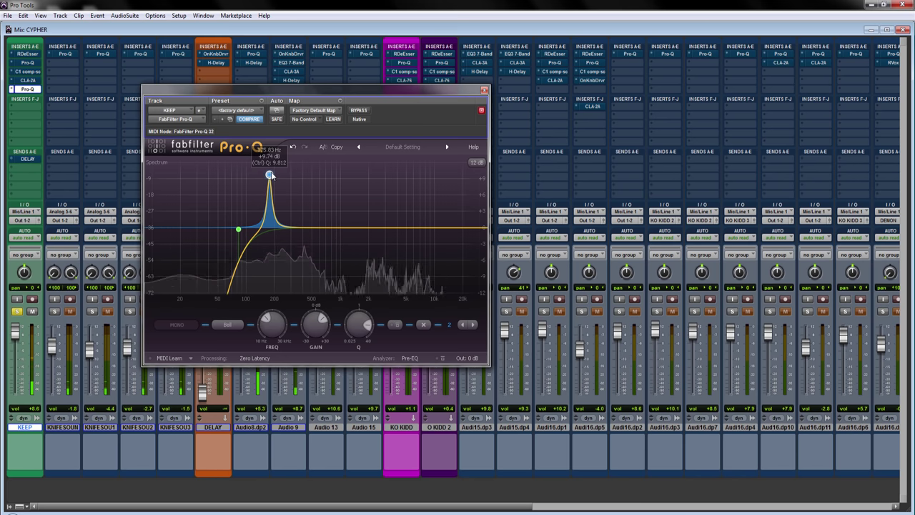
pyautogui.scroll(-2, 269, 176)
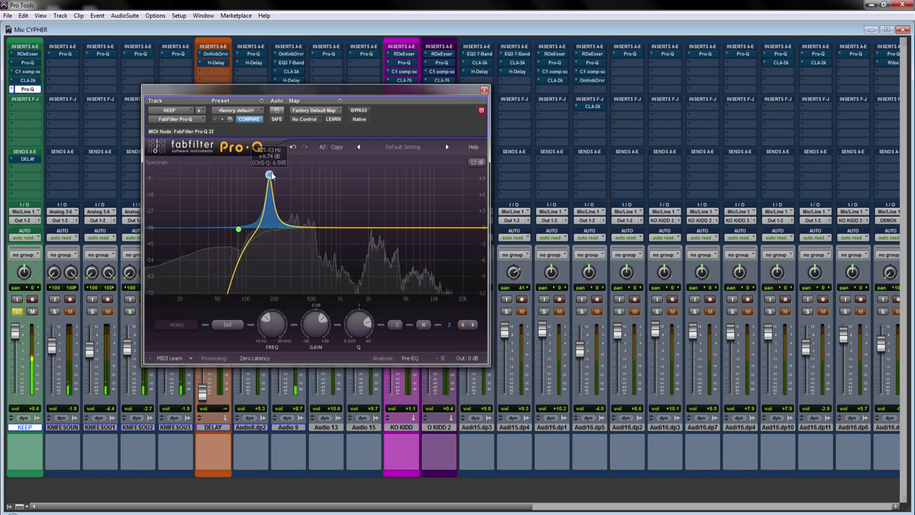
pyautogui.scroll(-1, 270, 176)
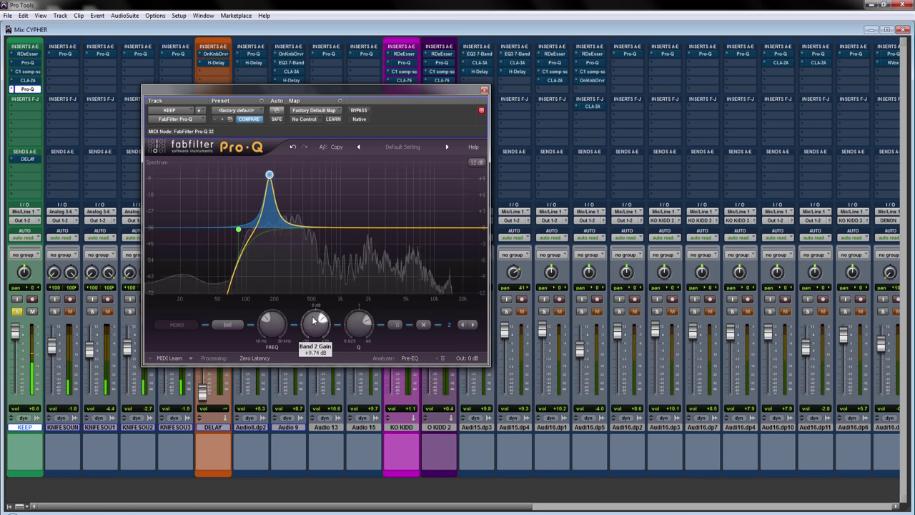
pyautogui.scroll(-2, 313, 326)
pyautogui.moveTo(313, 326); pyautogui.dragTo(312, 347)
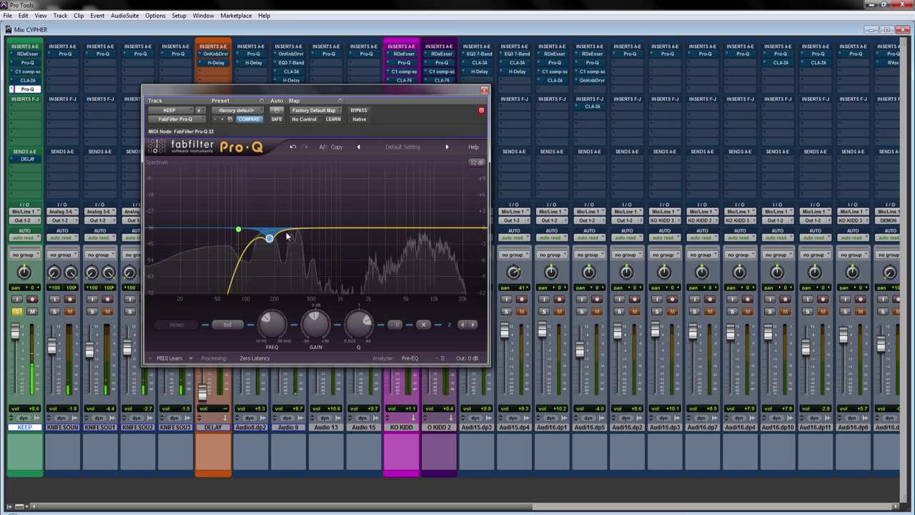
pyautogui.scroll(1, 312, 327)
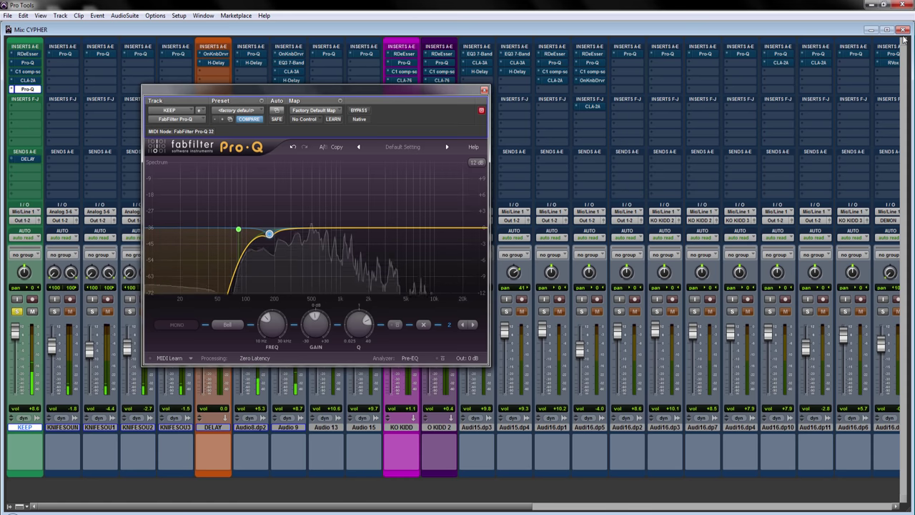
# Unsolo the KEEP track, and close and reopen its FabFilter Pro-Q window.
pyautogui.click(16, 312)
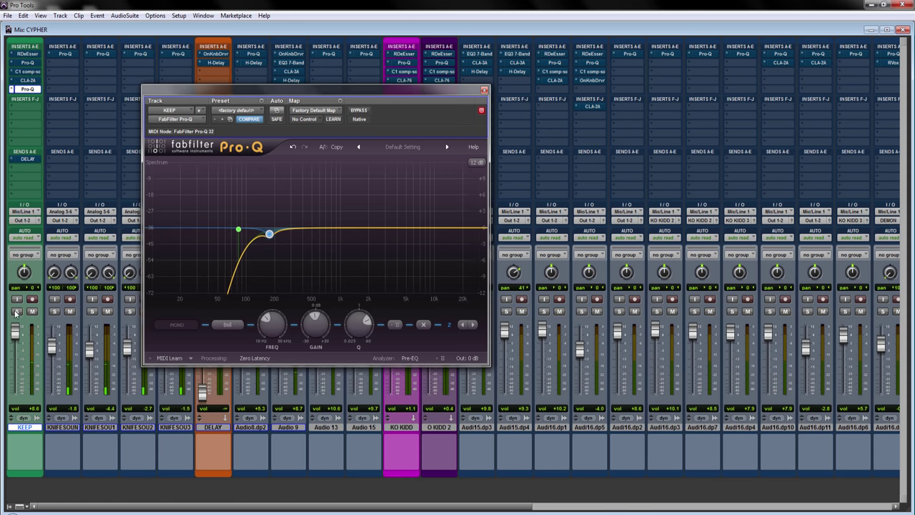
pyautogui.click(484, 90)
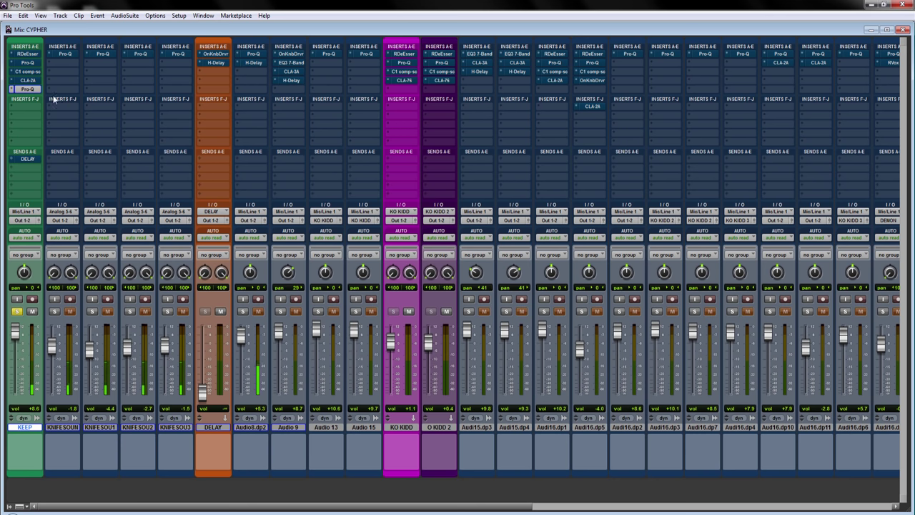
pyautogui.click(34, 89)
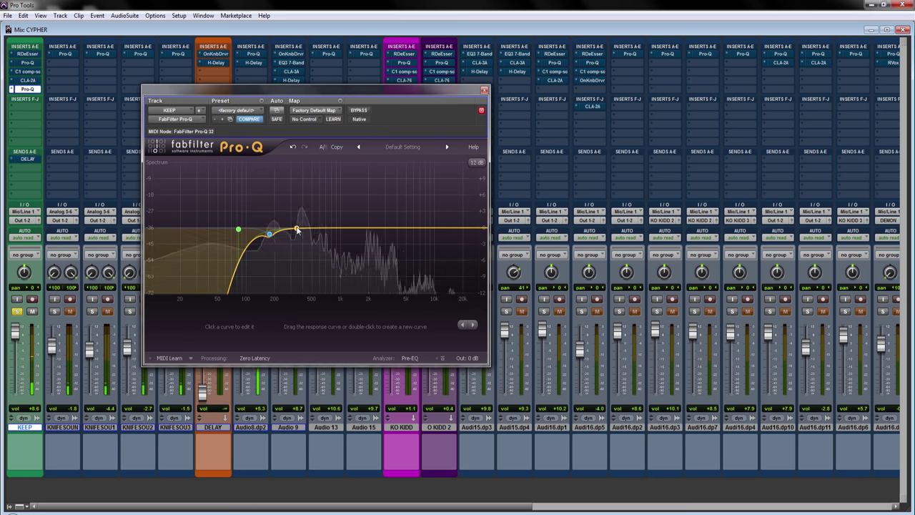
# Add a bell band at about 342 Hz, narrow its Q to about 4.4 and set its gain to a slight cut.
pyautogui.click(296, 228)
pyautogui.moveTo(297, 218); pyautogui.dragTo(297, 164)
pyautogui.scroll(6, 297, 164)
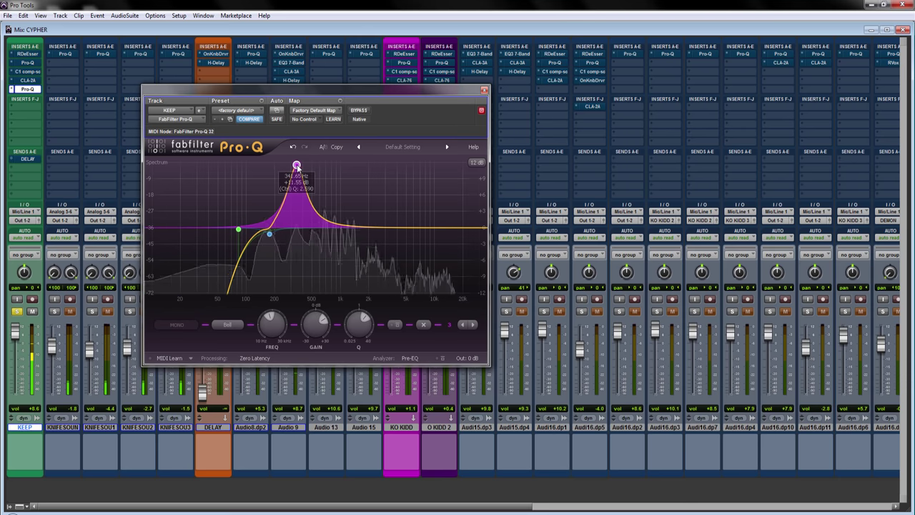
pyautogui.scroll(4, 297, 164)
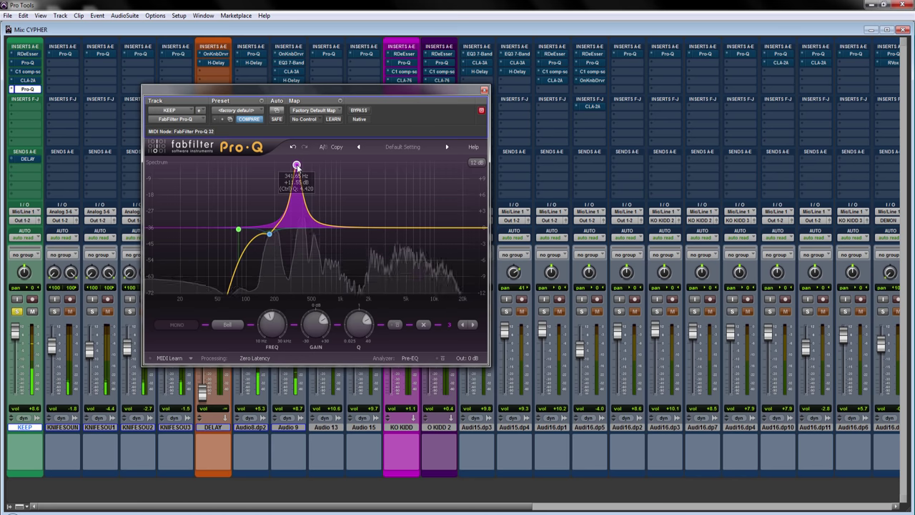
pyautogui.moveTo(310, 323)
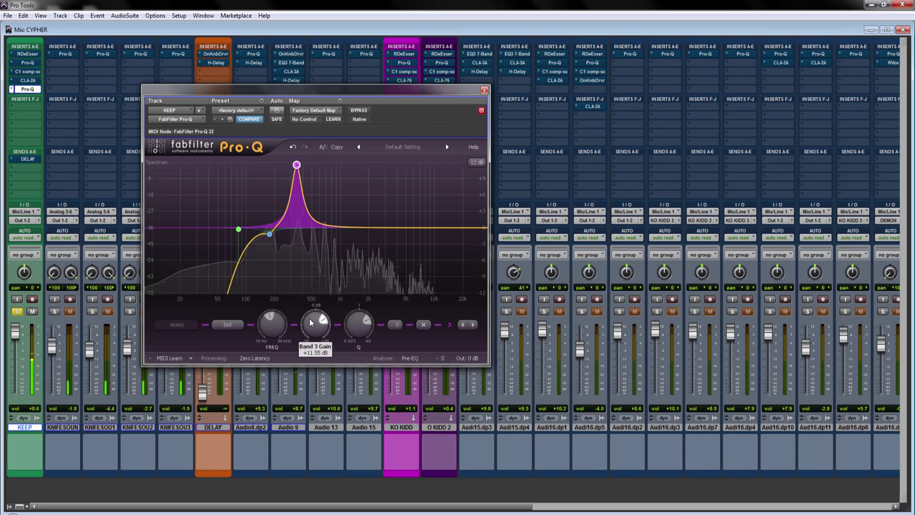
pyautogui.moveTo(310, 325); pyautogui.dragTo(312, 350)
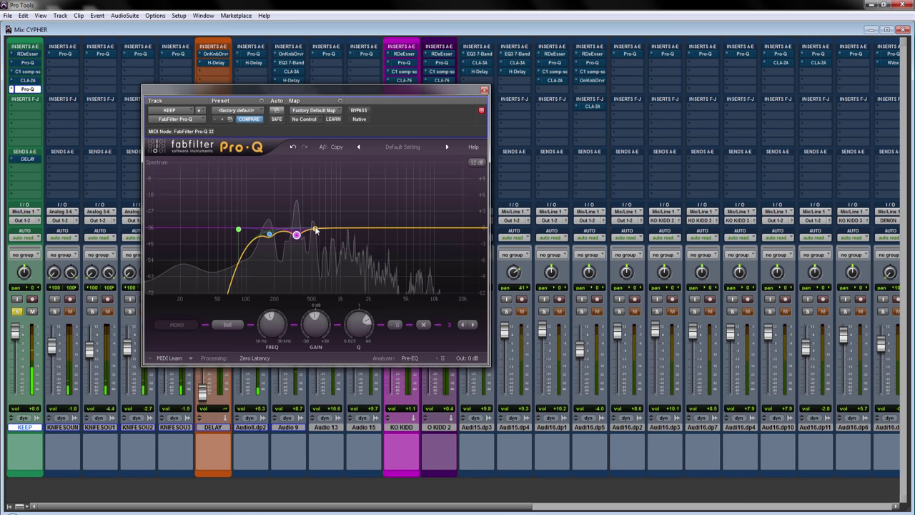
# Add a bell band at about 538 Hz, narrow its Q and set its gain to a slight cut.
pyautogui.moveTo(315, 231); pyautogui.dragTo(316, 178)
pyautogui.scroll(6, 316, 179)
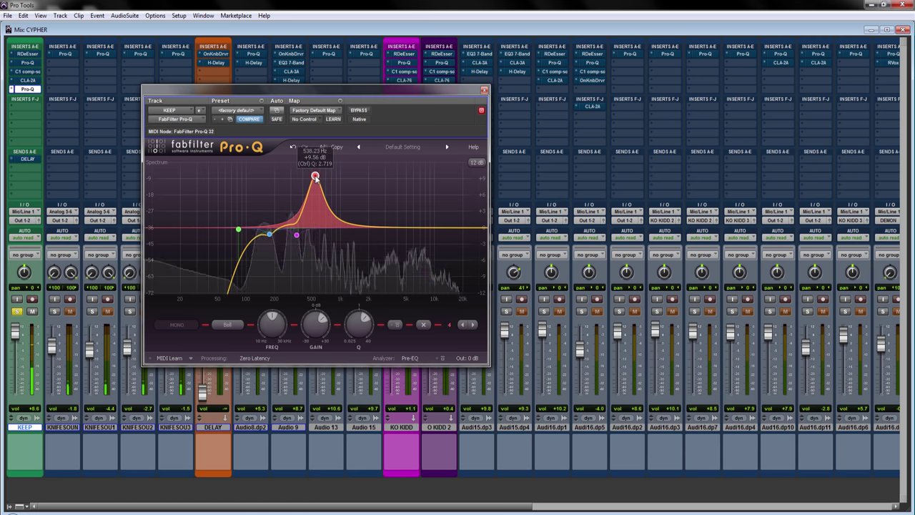
pyautogui.scroll(3, 316, 178)
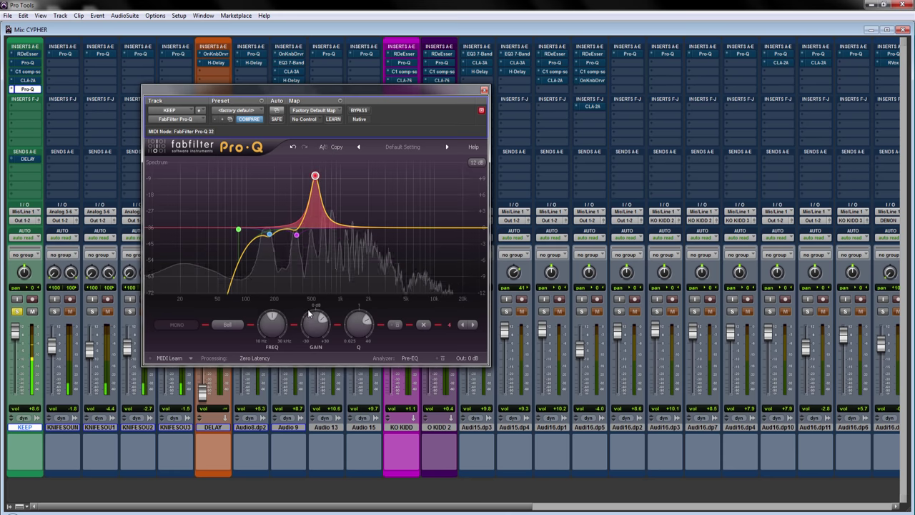
pyautogui.moveTo(311, 320); pyautogui.dragTo(305, 348)
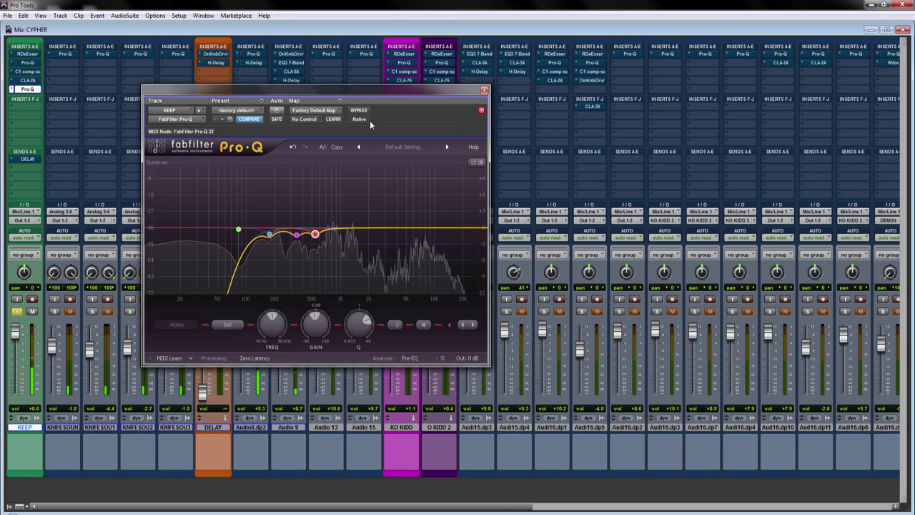
# Add a bell band at about 868 Hz with Q about 4.7 and a slight cut, and move the plug-in window clear of the KEEP channel.
pyautogui.moveTo(295, 240)
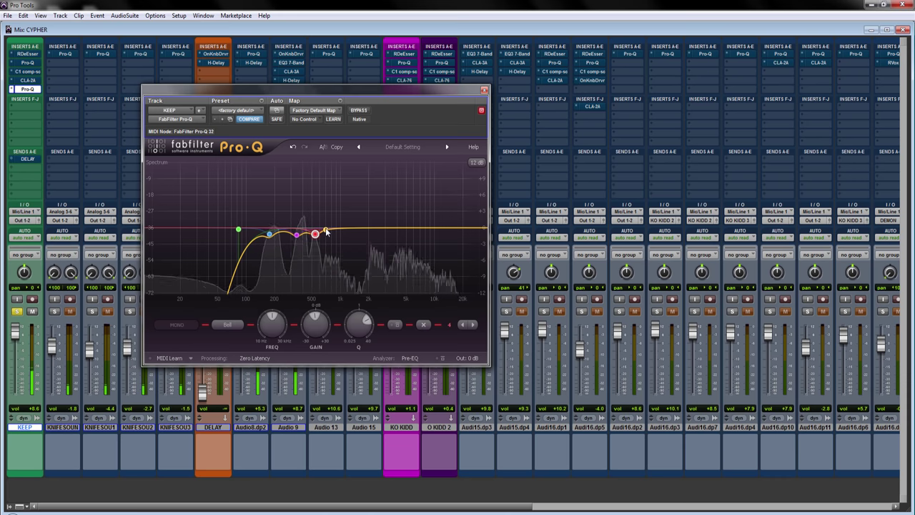
pyautogui.moveTo(325, 231); pyautogui.dragTo(327, 177)
pyautogui.scroll(4, 327, 177)
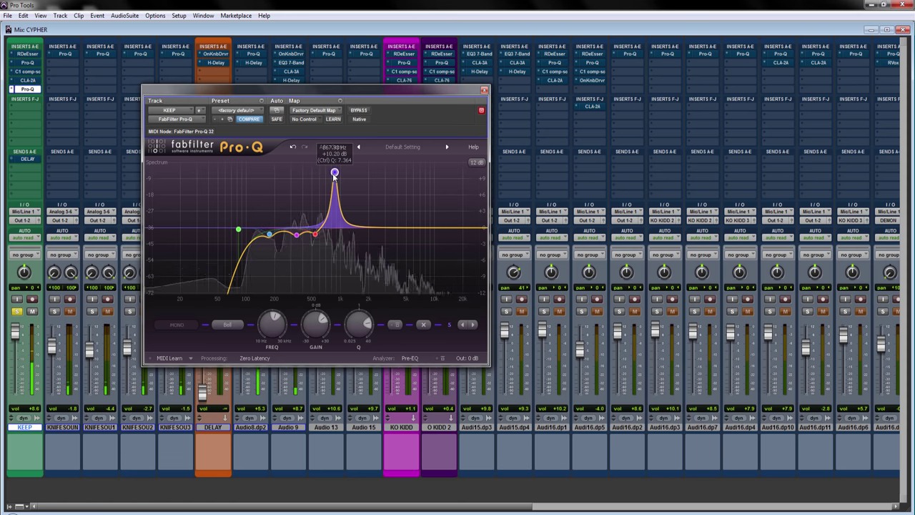
pyautogui.scroll(3, 334, 174)
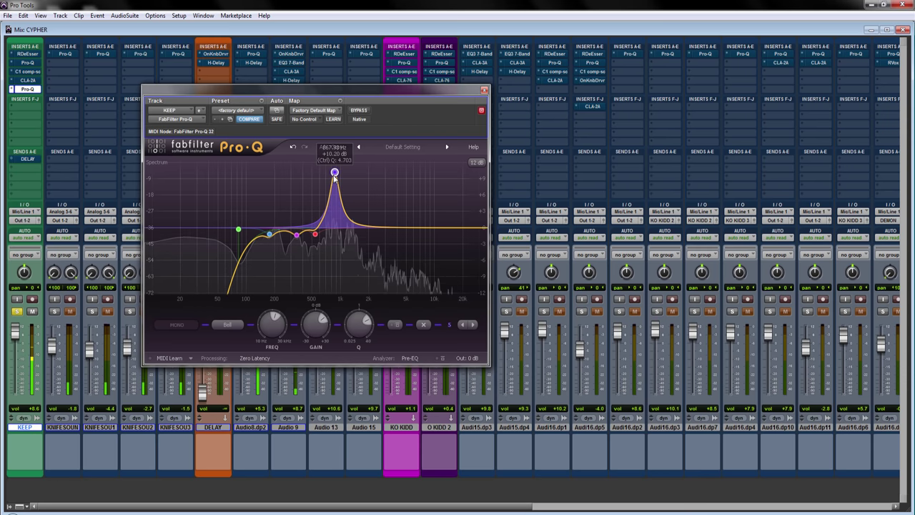
pyautogui.moveTo(334, 178)
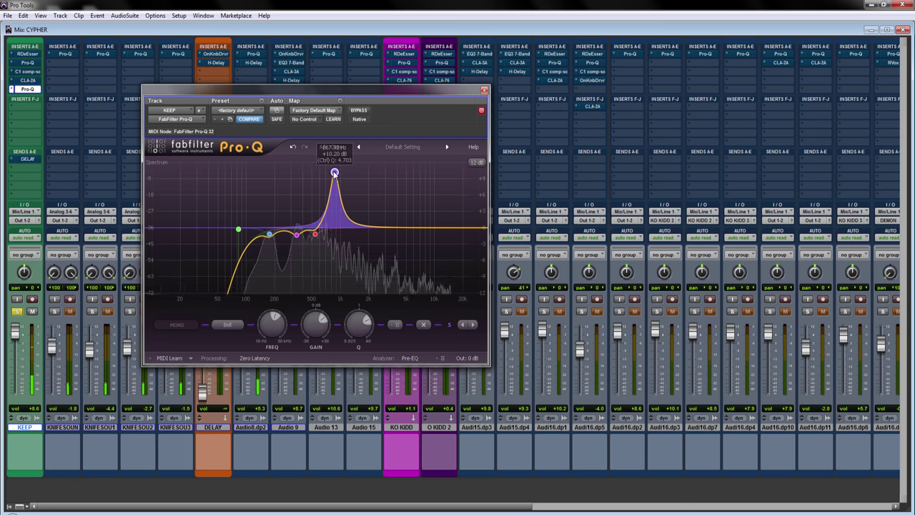
pyautogui.moveTo(313, 323)
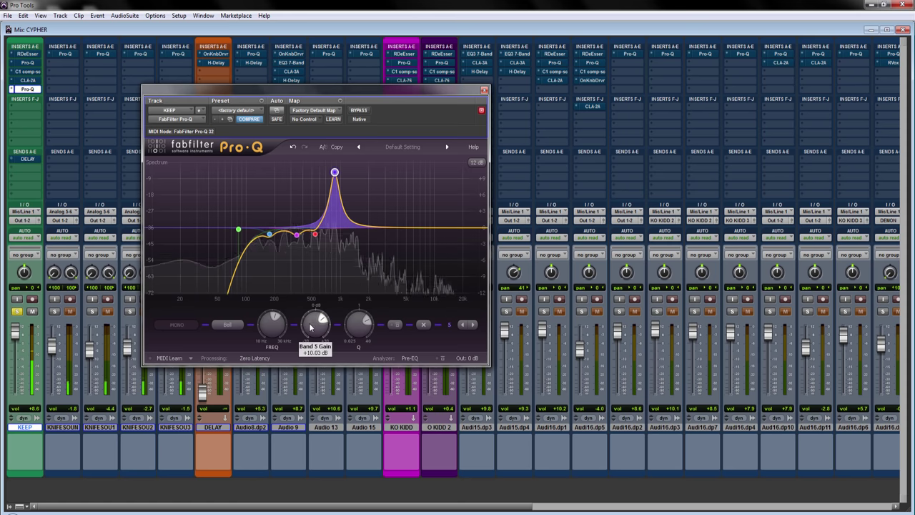
pyautogui.moveTo(313, 321); pyautogui.dragTo(310, 343)
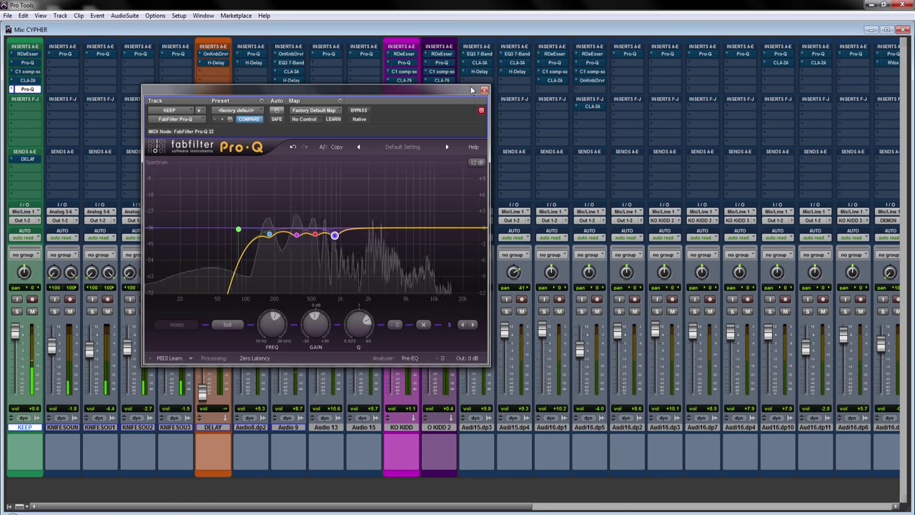
pyautogui.moveTo(458, 90); pyautogui.dragTo(741, 87)
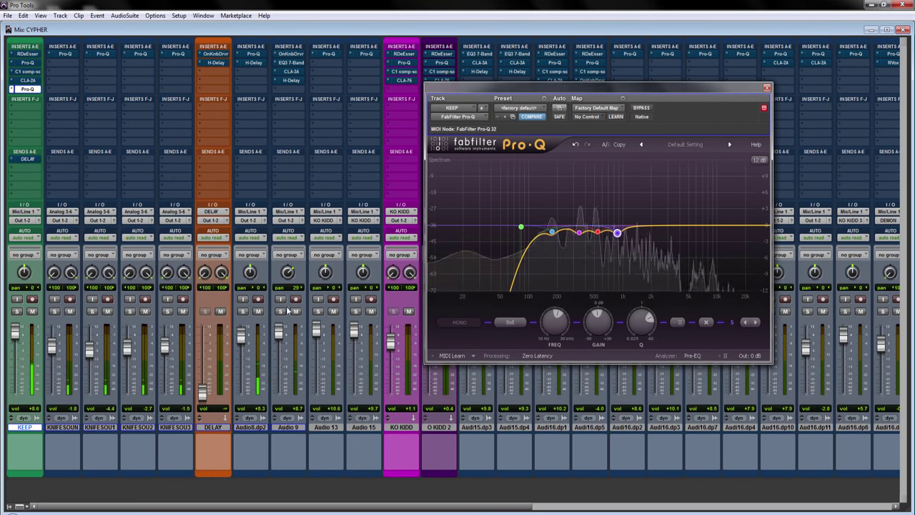
# Mute the Audio8.dp2 and Audio 9 tracks and move the Pro-Q window closer to the KEEP channel.
pyautogui.click(257, 311)
pyautogui.click(297, 312)
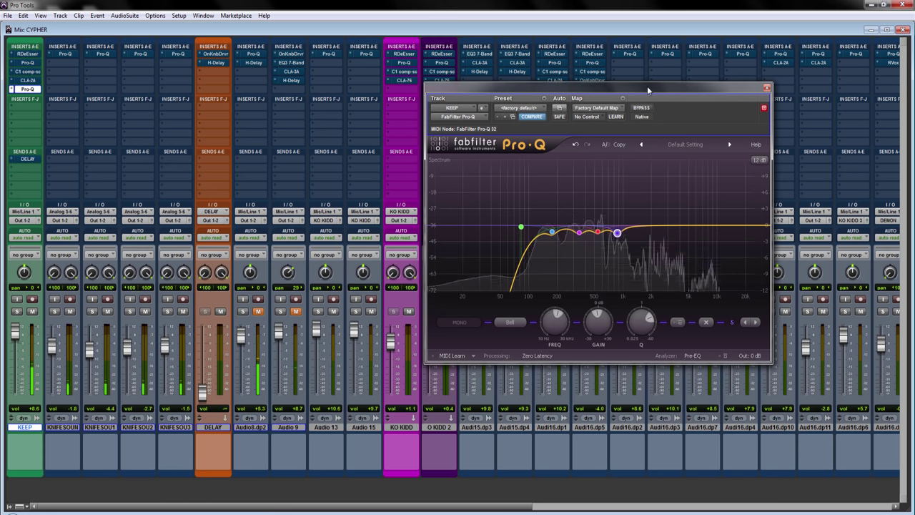
pyautogui.moveTo(648, 86); pyautogui.dragTo(352, 86)
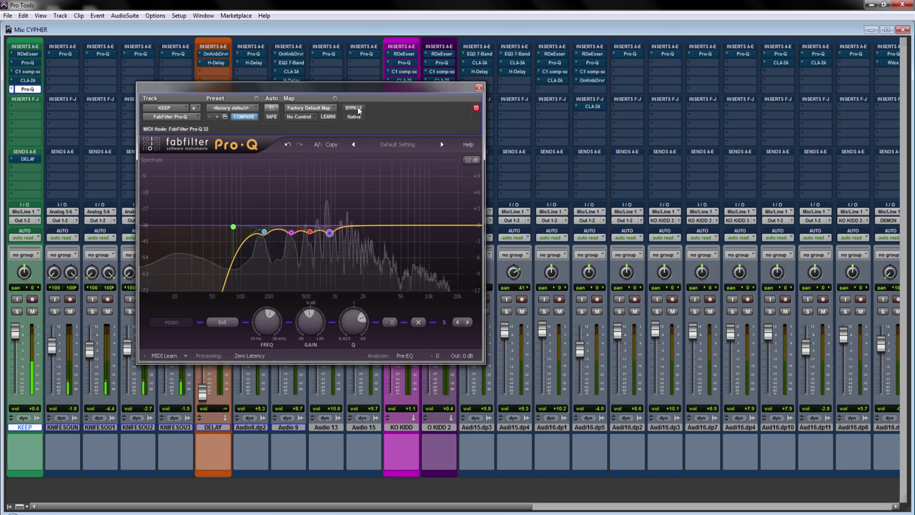
# Compare the KEEP vocal in the mix with and without the Pro-Q equalization by repeatedly bypassing and re-enabling the effect.
pyautogui.click(354, 108)
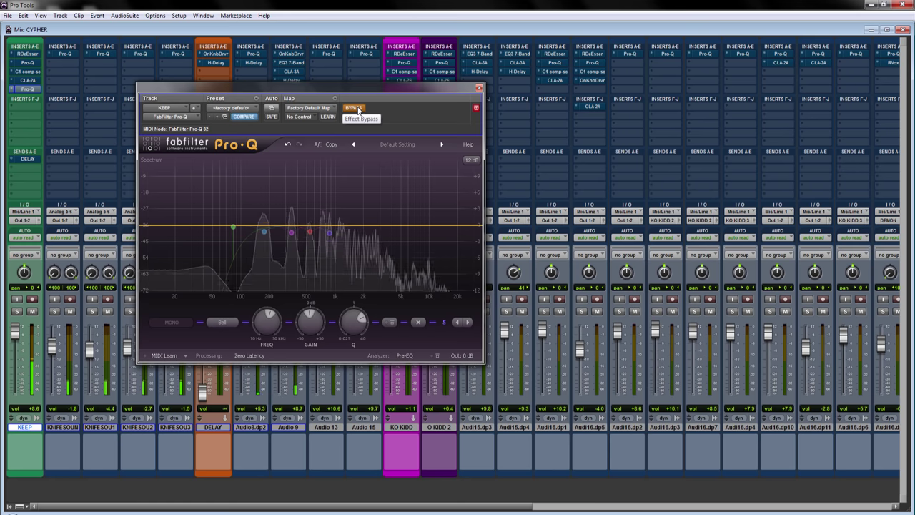
pyautogui.click(357, 108)
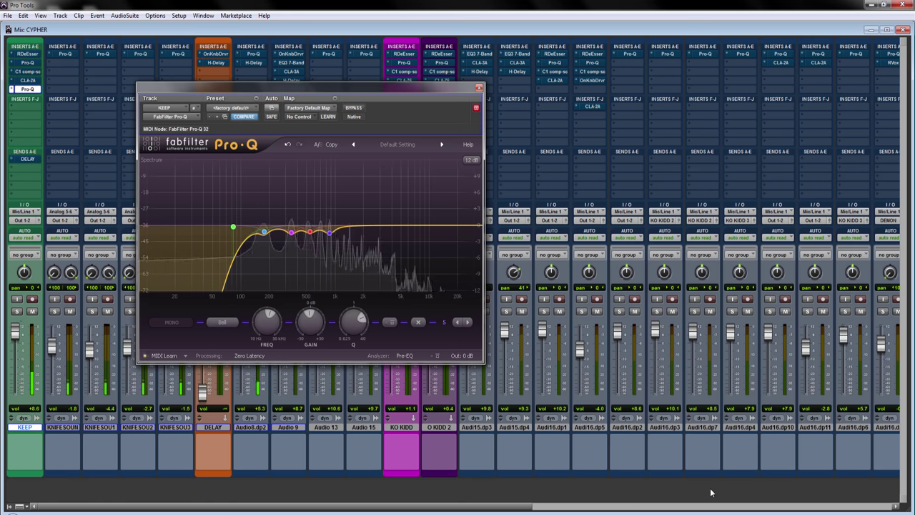
pyautogui.press('space')
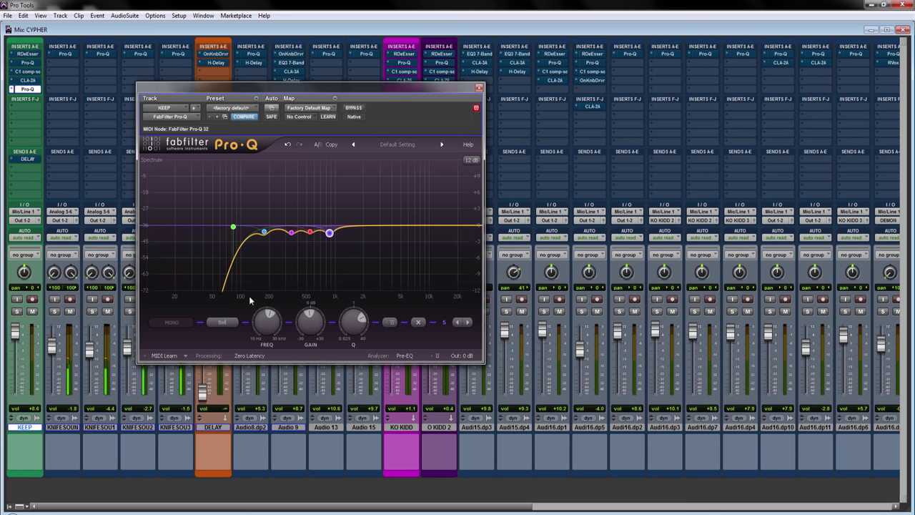
pyautogui.click(354, 108)
pyautogui.press('space')
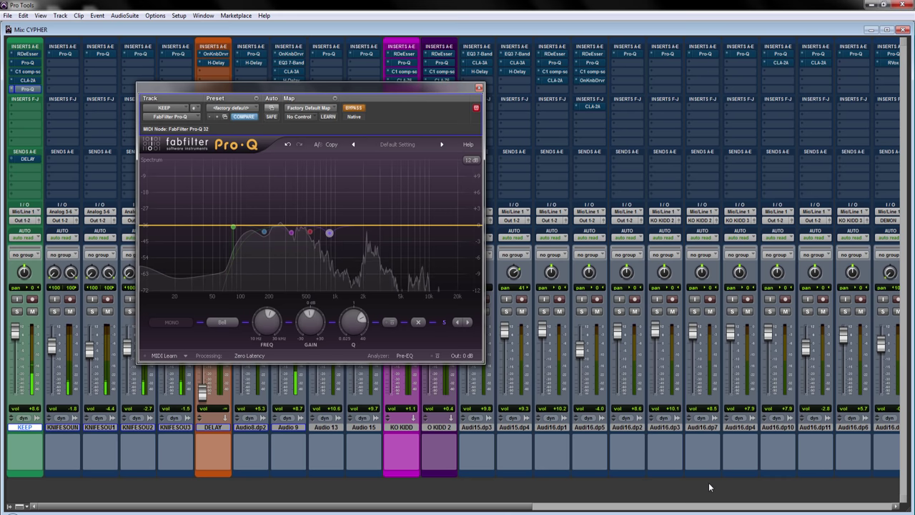
pyautogui.click(359, 108)
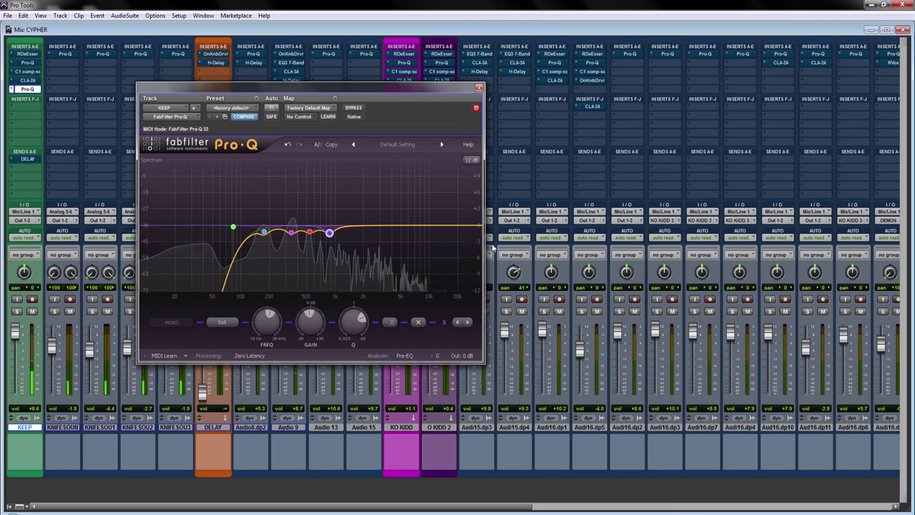
pyautogui.click(360, 109)
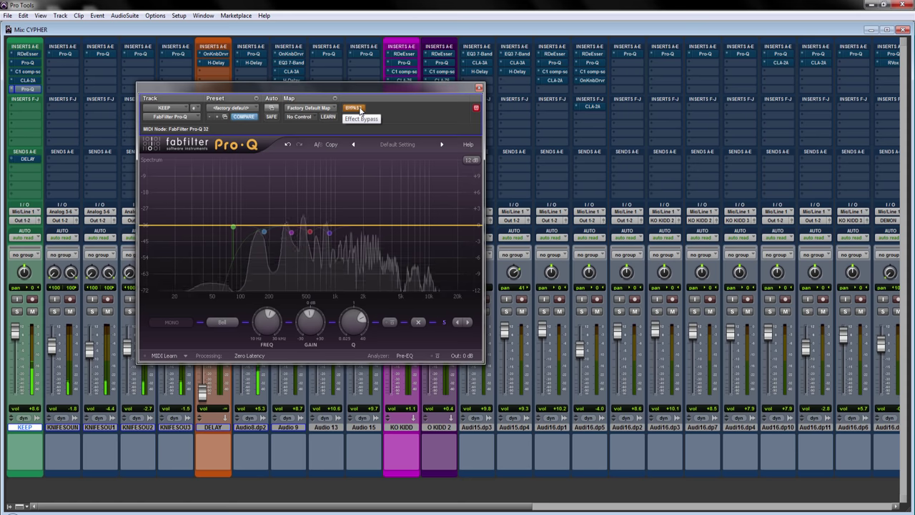
pyautogui.click(360, 110)
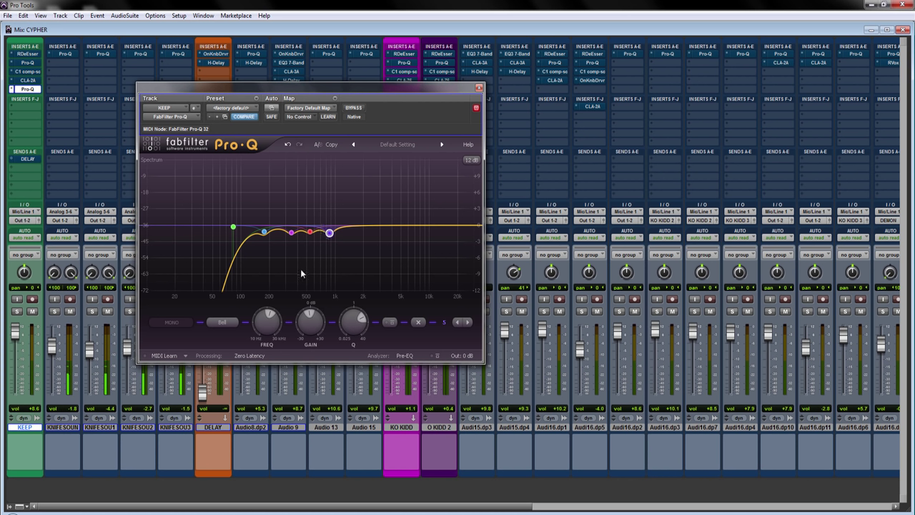
pyautogui.moveTo(271, 237)
pyautogui.moveTo(309, 234)
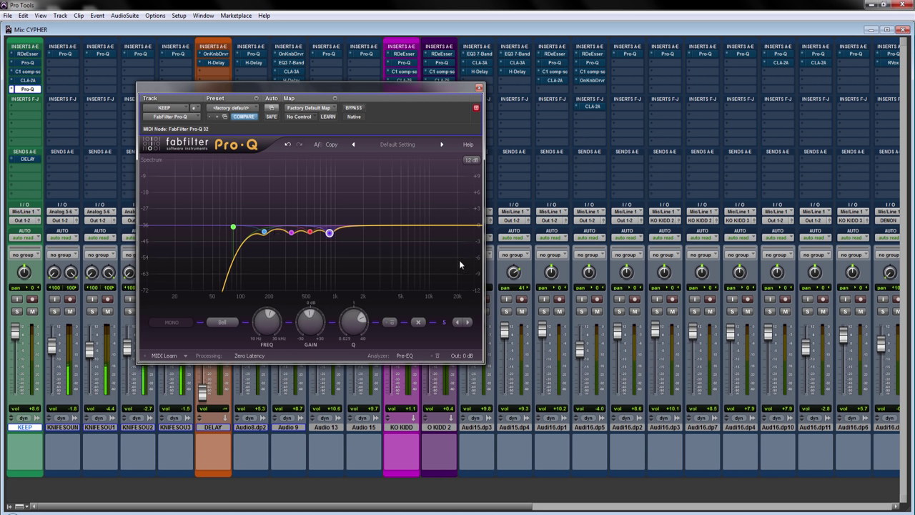
pyautogui.click(354, 108)
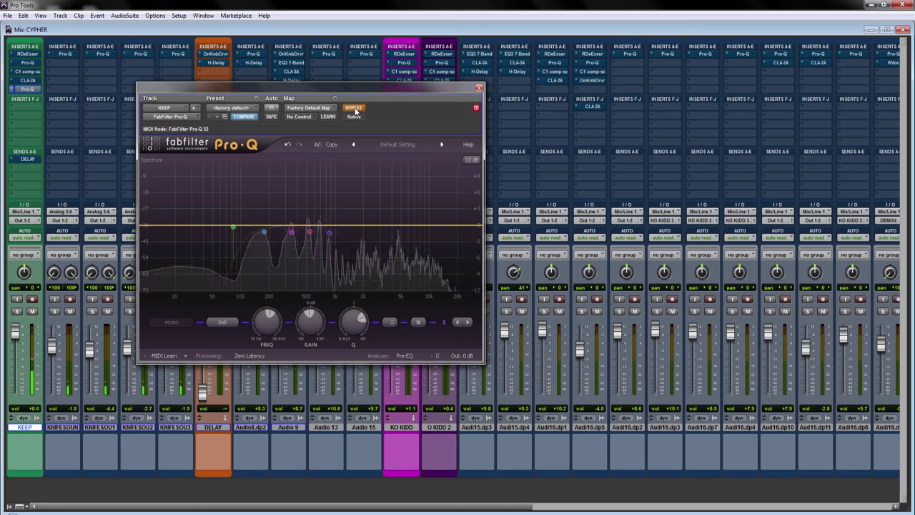
pyautogui.click(355, 108)
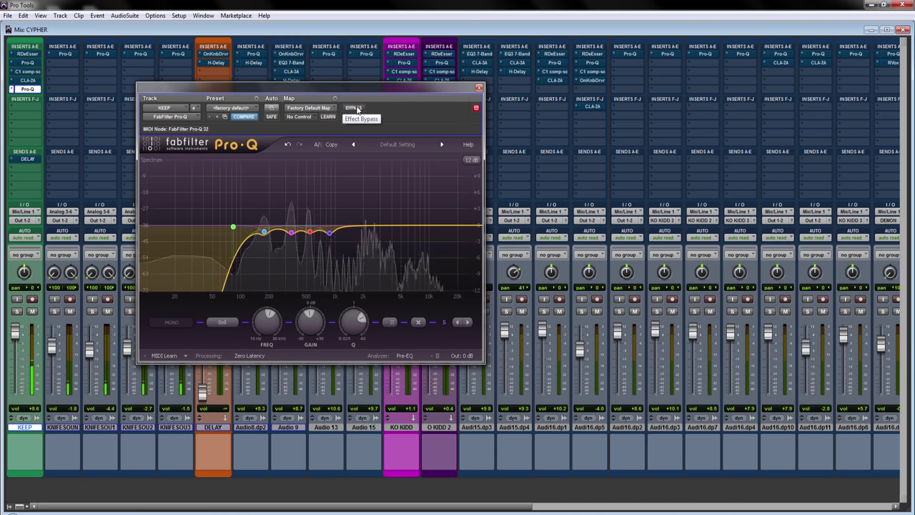
pyautogui.click(357, 109)
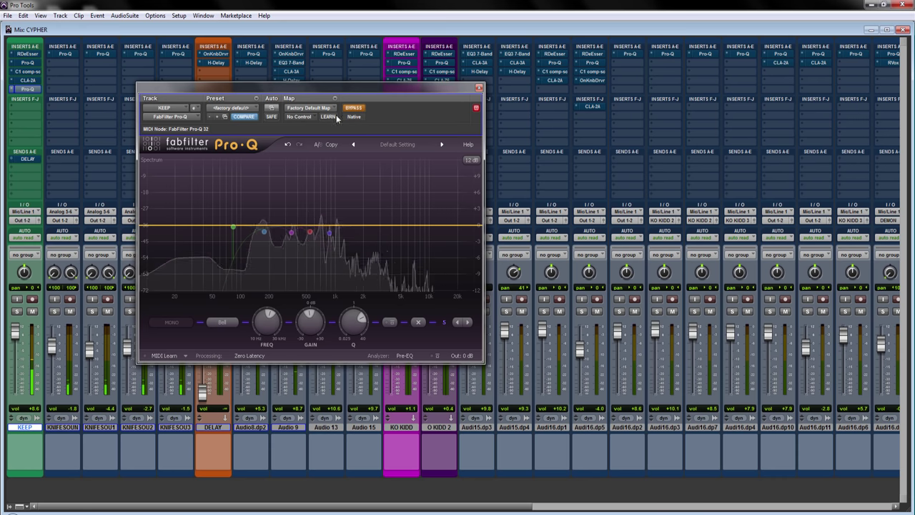
pyautogui.click(360, 110)
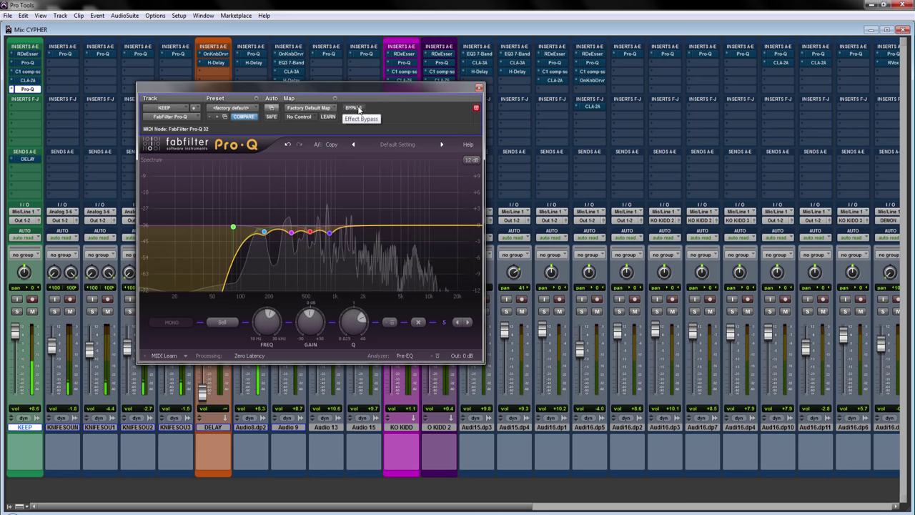
pyautogui.click(359, 109)
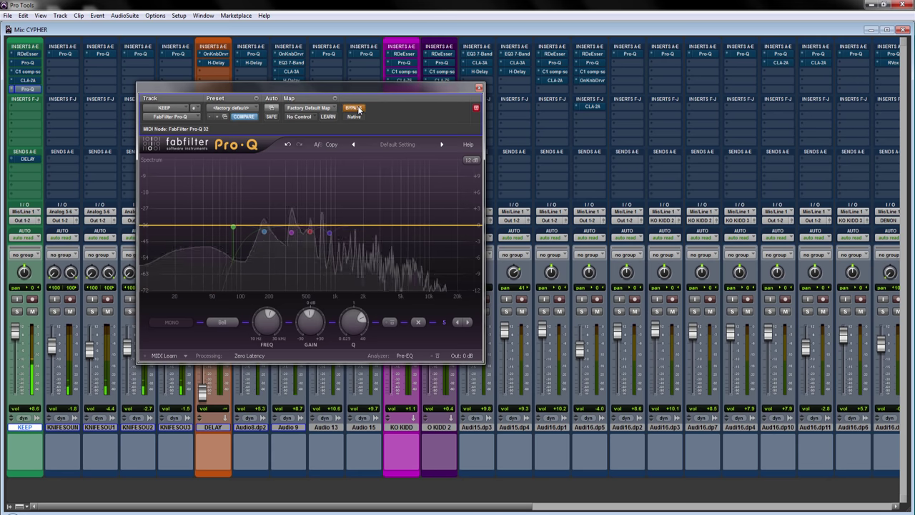
pyautogui.click(359, 110)
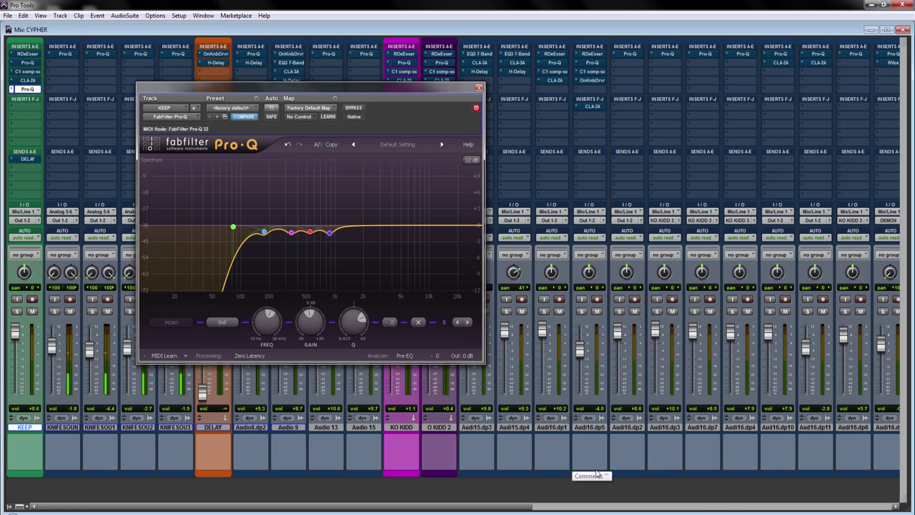
# Close the Pro-Q window, insert the CLA-2A (mono) compressor on the KEEP track's insert F and move its window clear of the inserts.
pyautogui.click(480, 88)
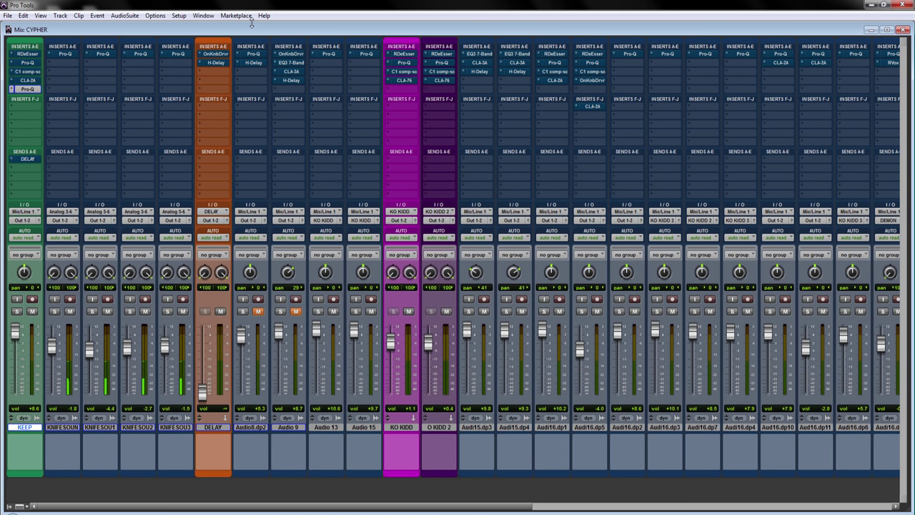
pyautogui.click(22, 108)
pyautogui.moveTo(43, 122)
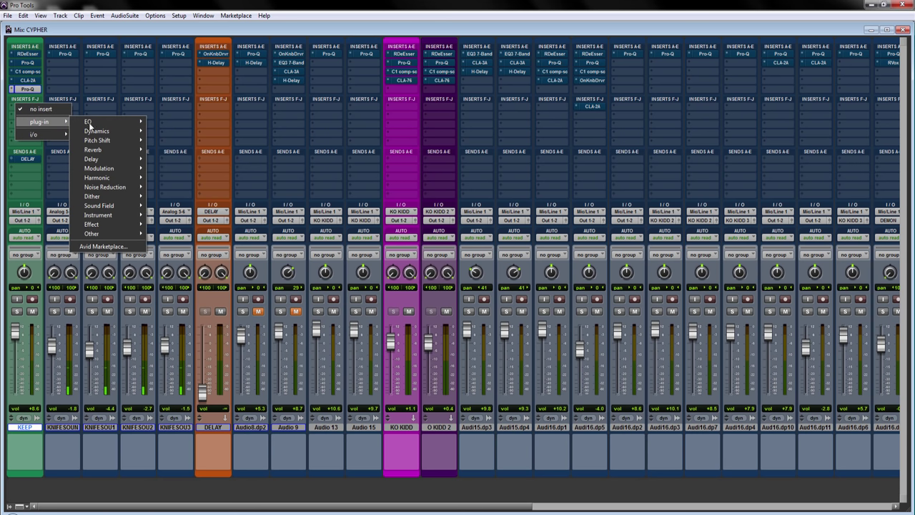
pyautogui.moveTo(117, 135)
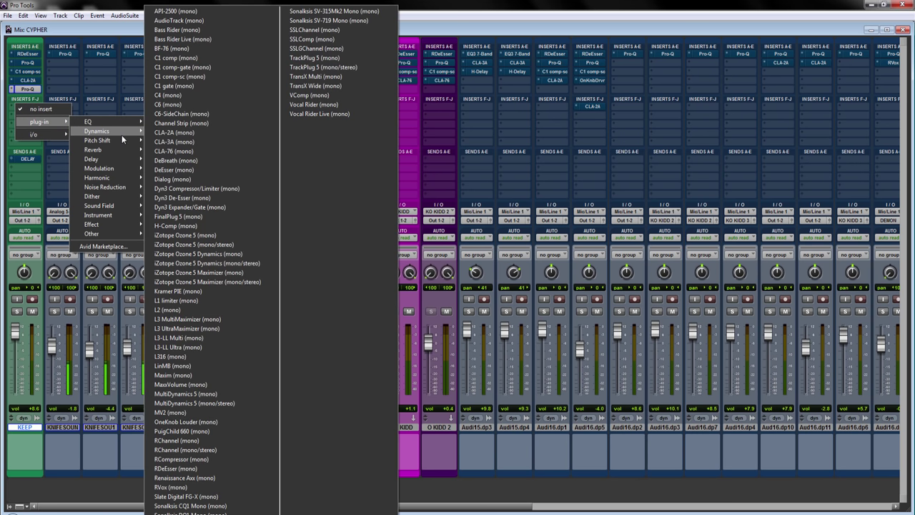
pyautogui.click(163, 133)
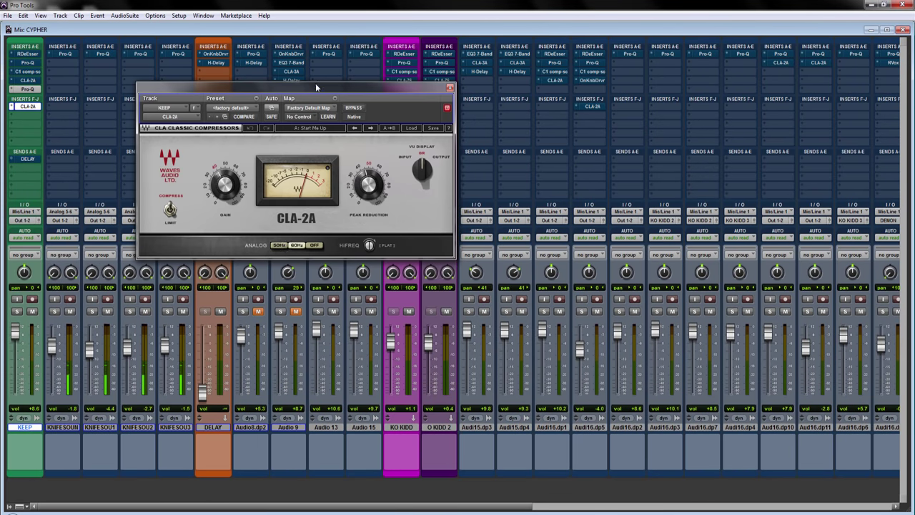
pyautogui.moveTo(316, 88); pyautogui.dragTo(296, 116)
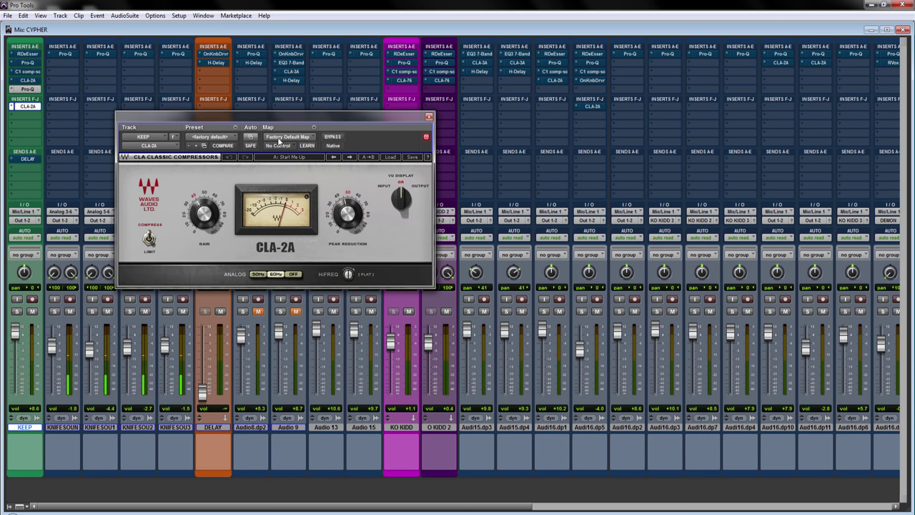
pyautogui.moveTo(279, 116); pyautogui.dragTo(313, 127)
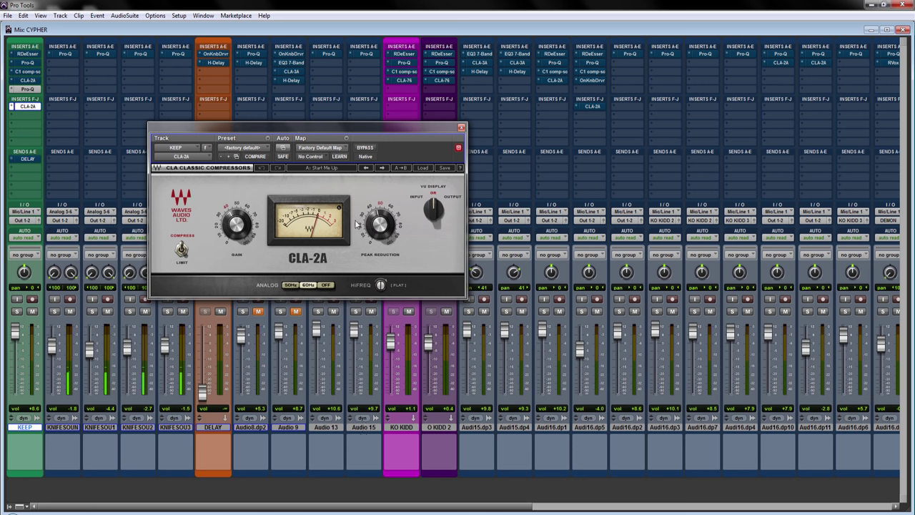
# Raise the CLA-2A's peak reduction to compress the KEEP vocal harder, and fine-tune the amount during playback.
pyautogui.moveTo(380, 224)
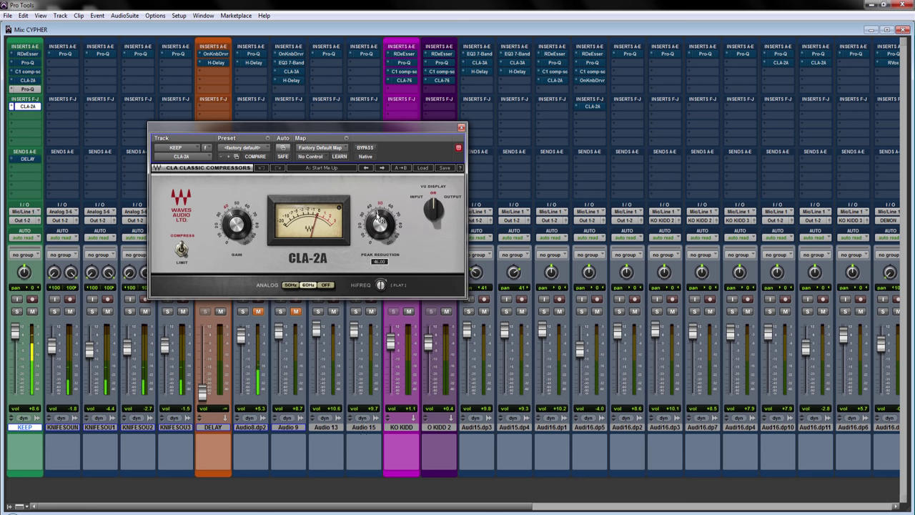
pyautogui.moveTo(380, 224); pyautogui.dragTo(380, 211)
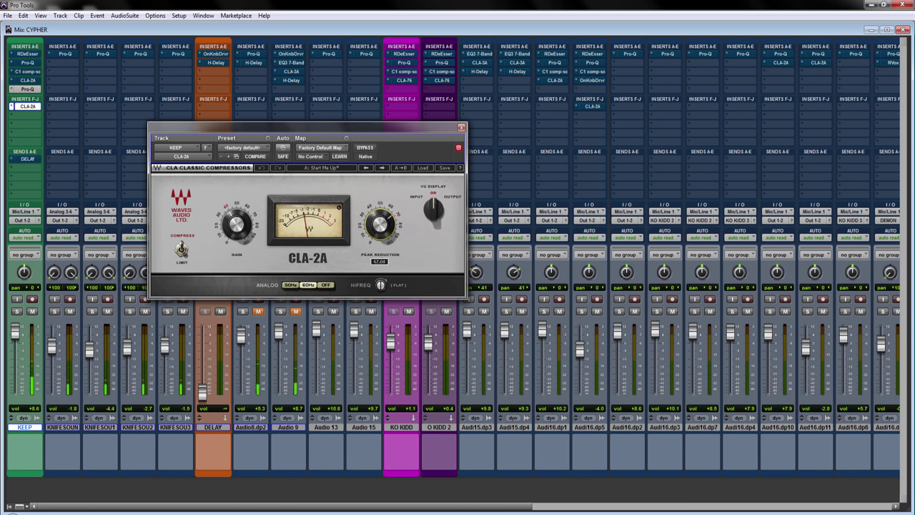
pyautogui.moveTo(380, 211); pyautogui.dragTo(380, 205)
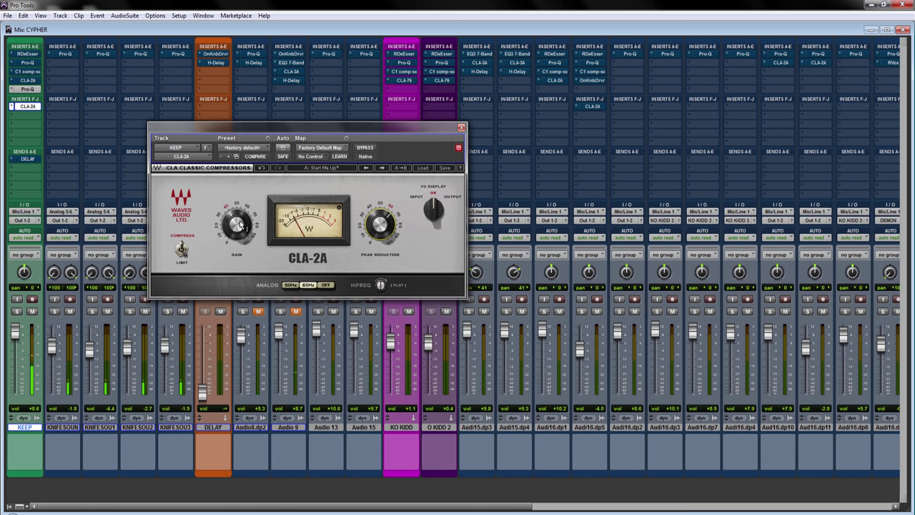
pyautogui.moveTo(386, 223)
pyautogui.moveTo(386, 223); pyautogui.dragTo(386, 229)
# Set the CLA-2A's gain to about 39 to balance the compressed vocal's level.
pyautogui.moveTo(236, 224)
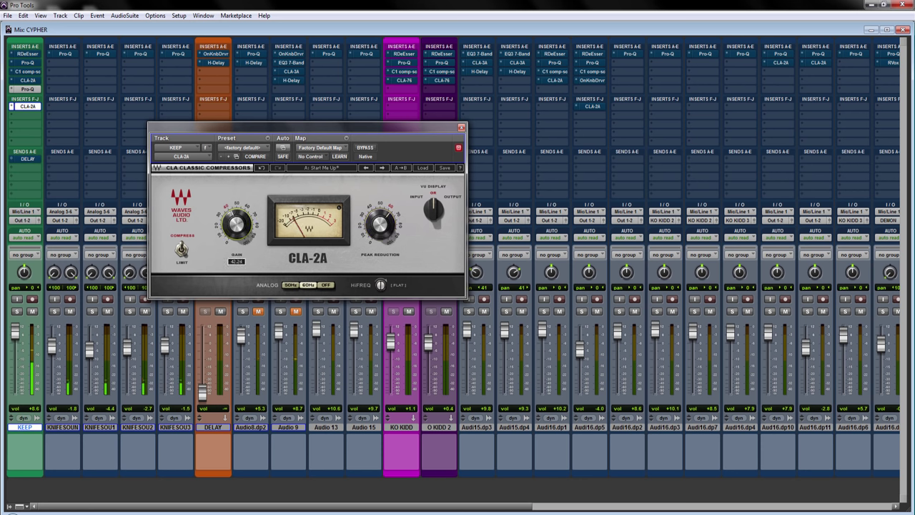
pyautogui.moveTo(236, 223); pyautogui.dragTo(236, 227)
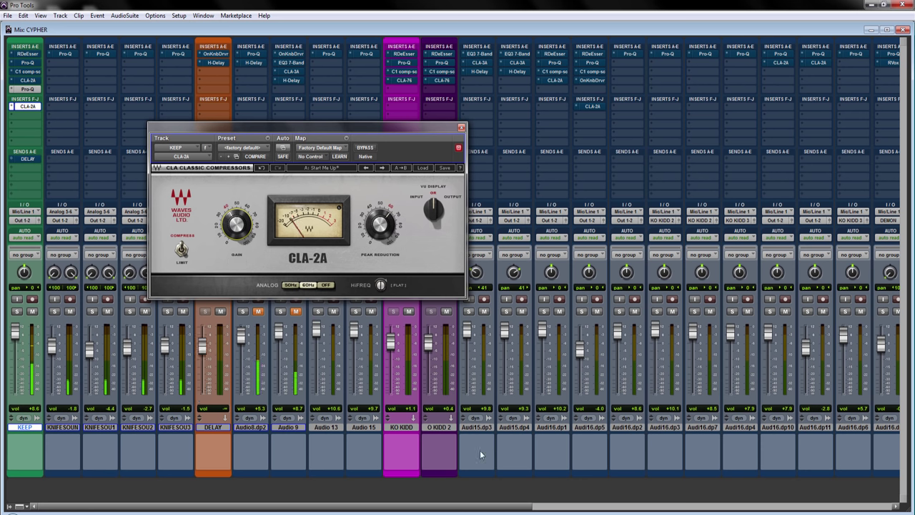
pyautogui.moveTo(236, 224)
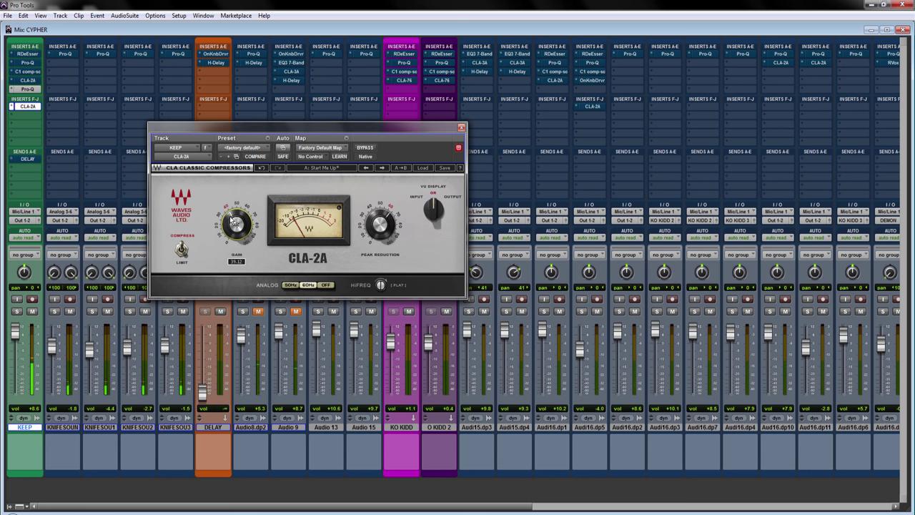
pyautogui.moveTo(236, 224); pyautogui.dragTo(236, 222)
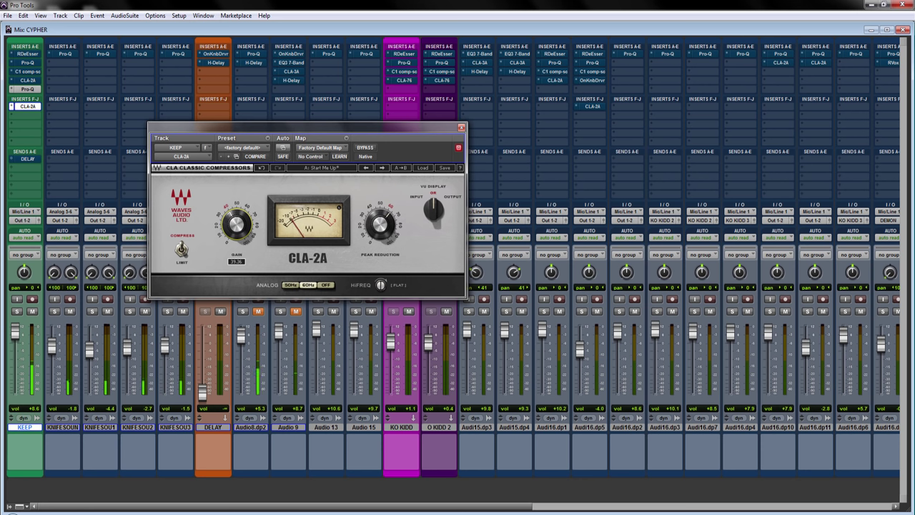
# Select the Audi16.dp5 track and close the KEEP track's CLA-2A window.
pyautogui.click(462, 129)
pyautogui.click(589, 427)
pyautogui.hscroll(5, 645, 492)
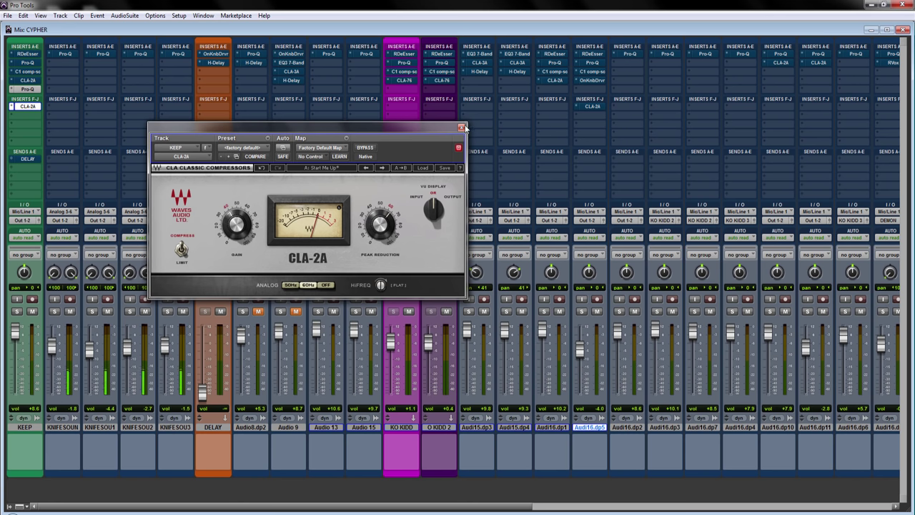
pyautogui.click(462, 127)
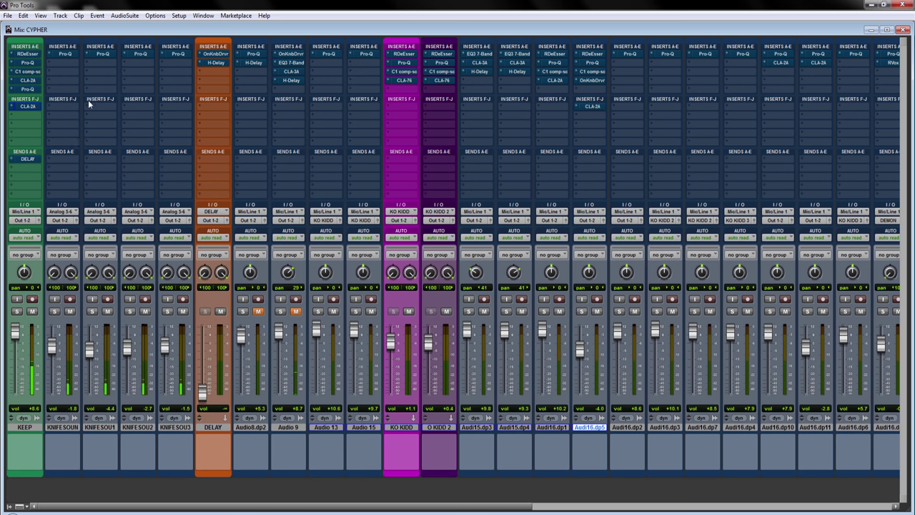
# Reopen the Pro-Q on the KEEP track's insert E and examine its low-mid bell bands.
pyautogui.click(31, 90)
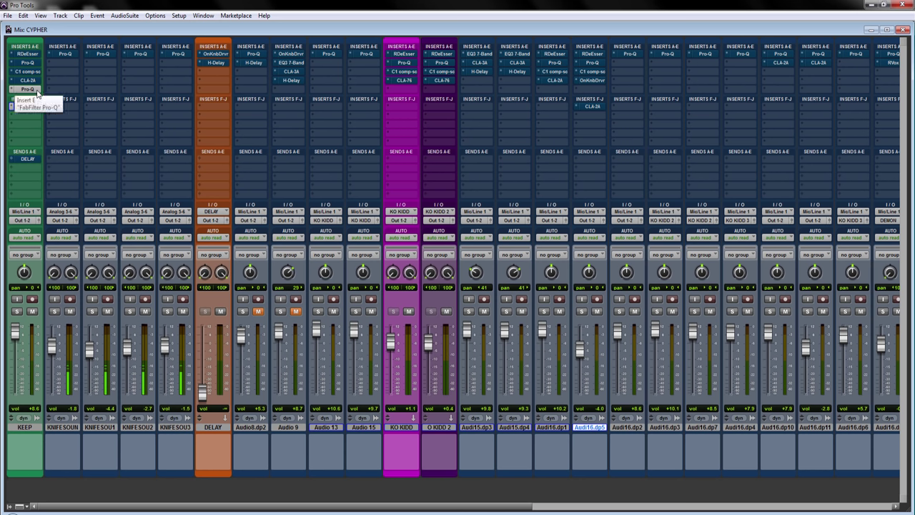
pyautogui.moveTo(27, 81); pyautogui.dragTo(27, 106)
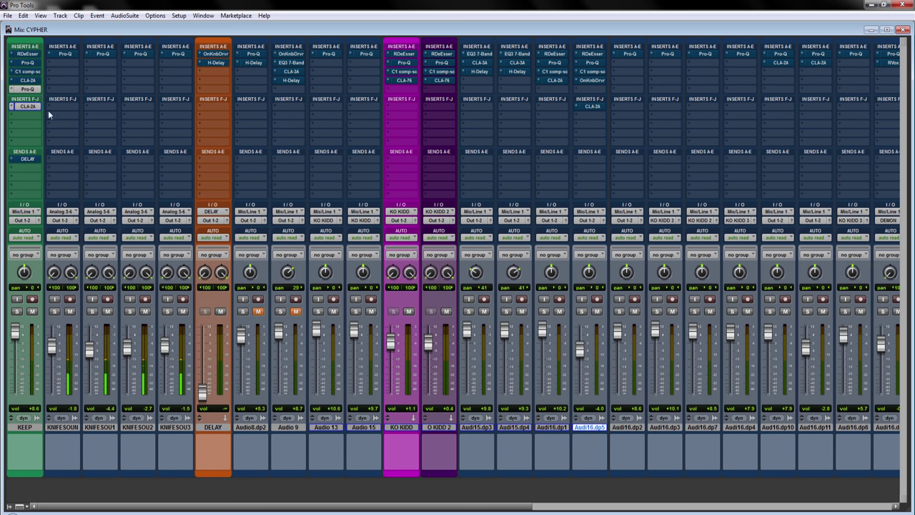
pyautogui.click(28, 89)
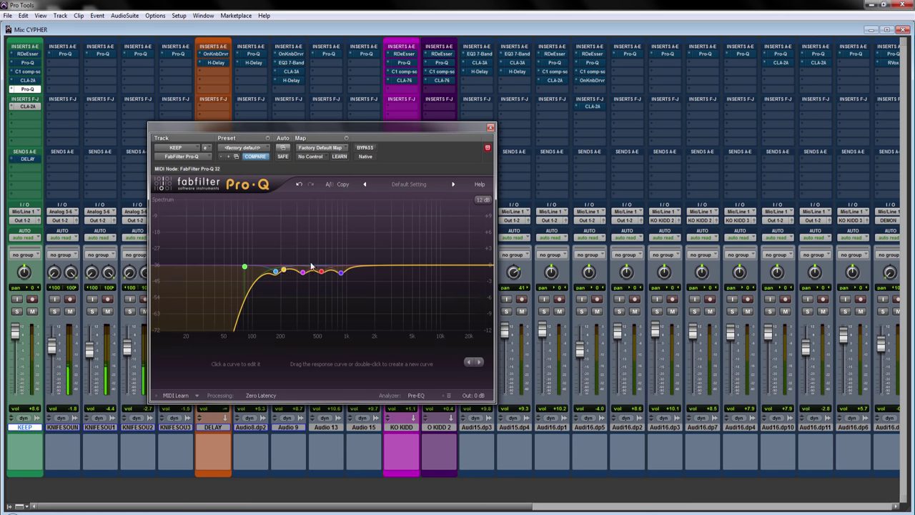
pyautogui.moveTo(307, 274)
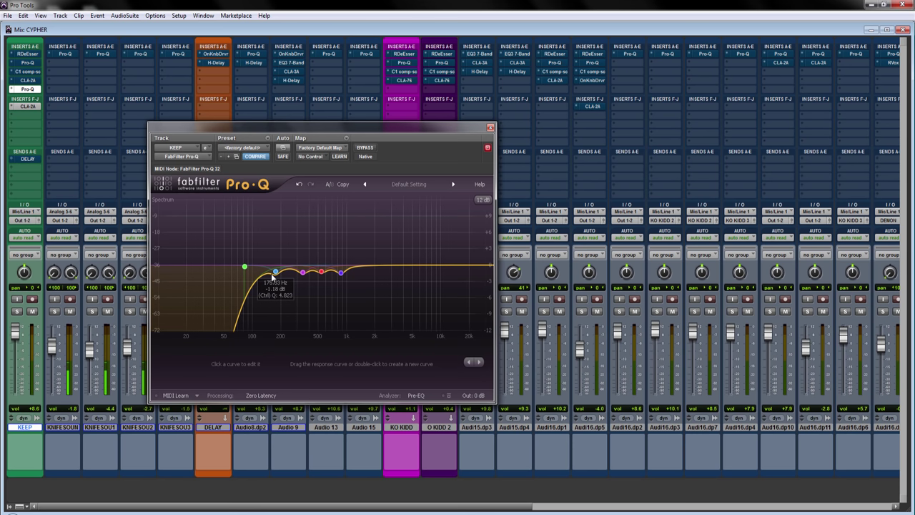
# Close the KEEP track's Pro-Q on insert E, then reopen it to review its EQ curve.
pyautogui.doubleClick(379, 266)
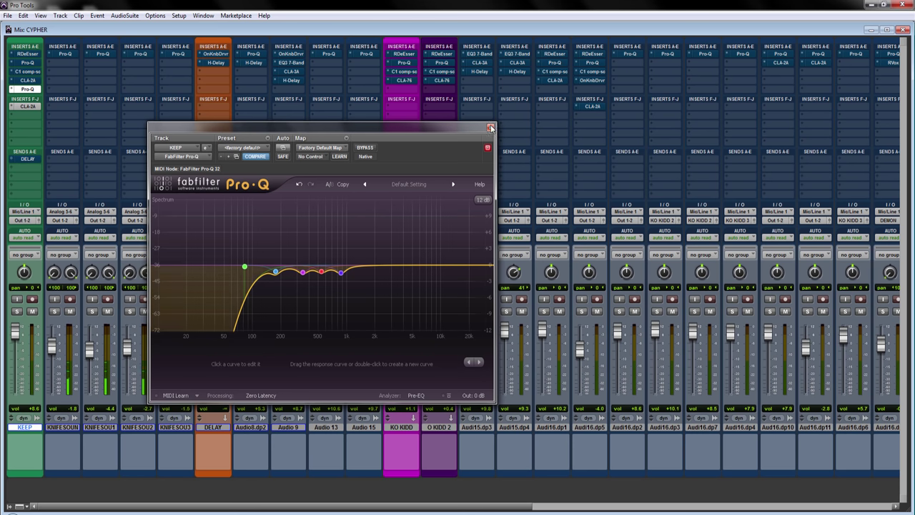
pyautogui.click(490, 127)
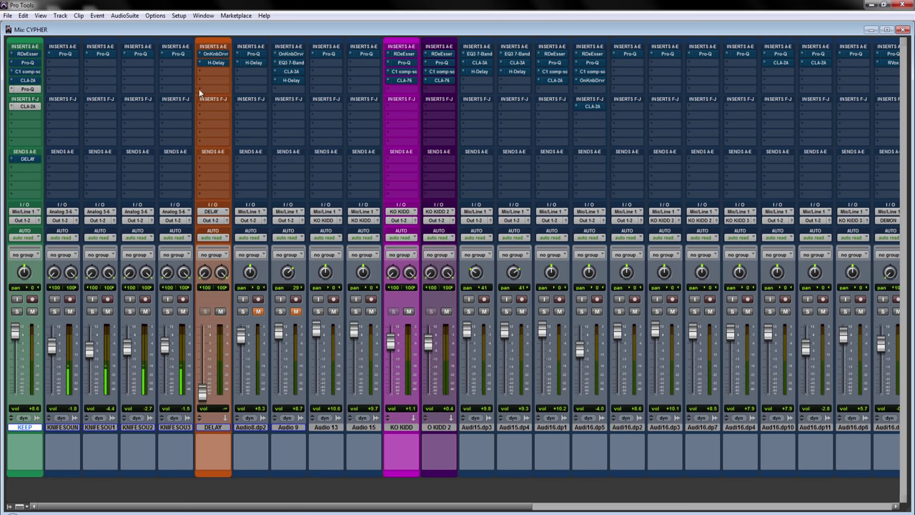
pyautogui.click(37, 106)
pyautogui.click(37, 106)
pyautogui.click(32, 89)
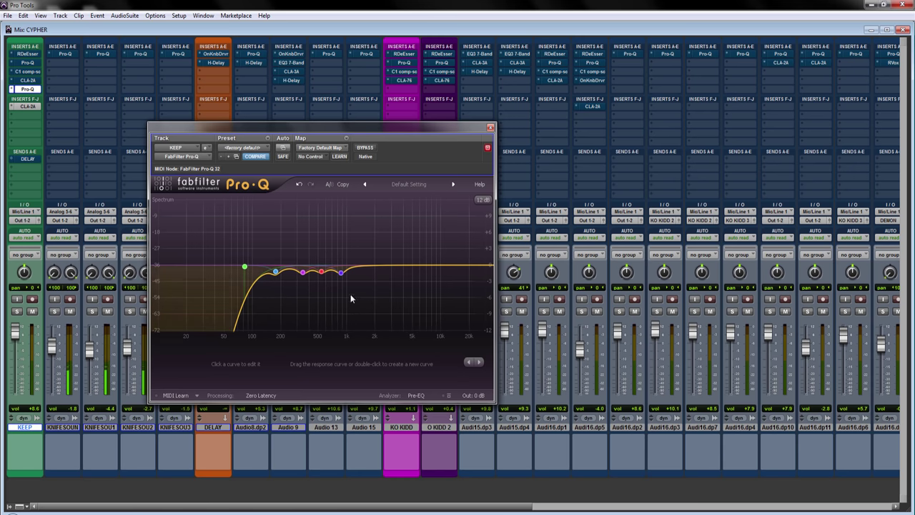
pyautogui.doubleClick(364, 267)
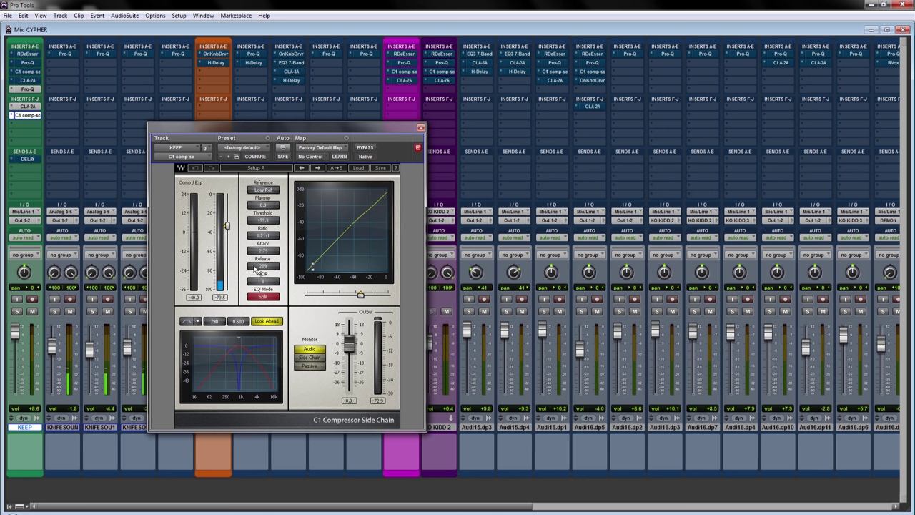
# Audition the side-chain signal of the KEEP track's second C1 compressor and compare the vocal with the compressor bypassed and active.
pyautogui.click(311, 358)
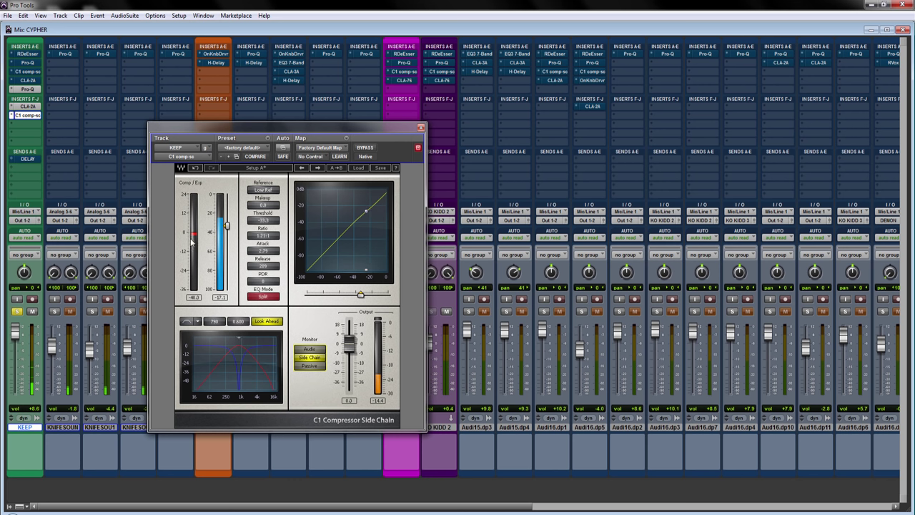
pyautogui.click(310, 349)
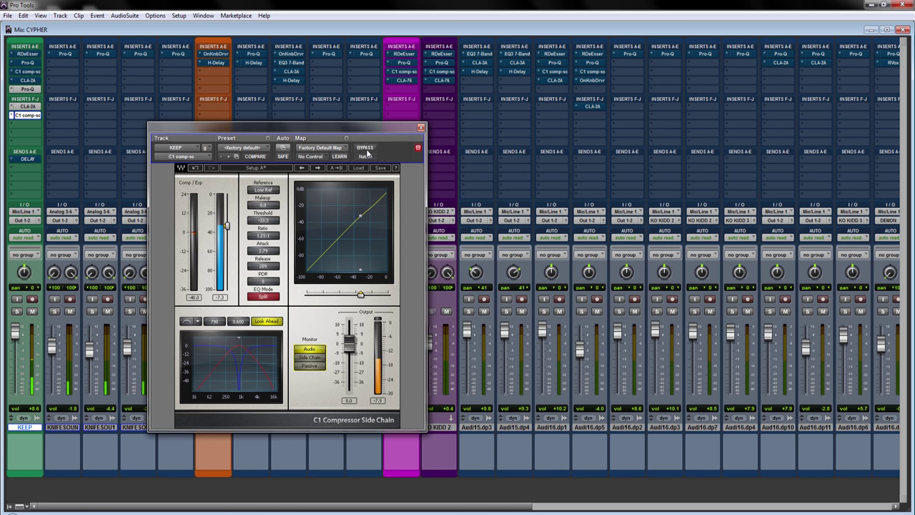
pyautogui.click(366, 148)
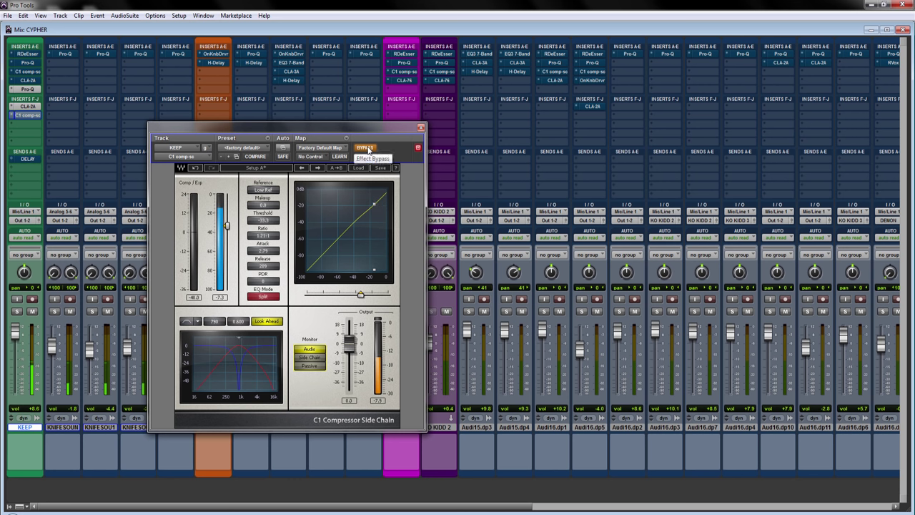
pyautogui.click(367, 148)
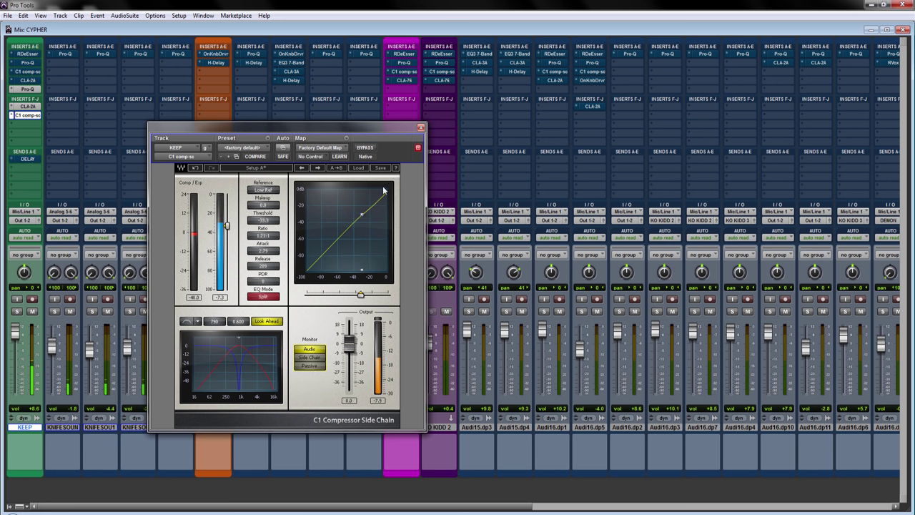
pyautogui.click(366, 148)
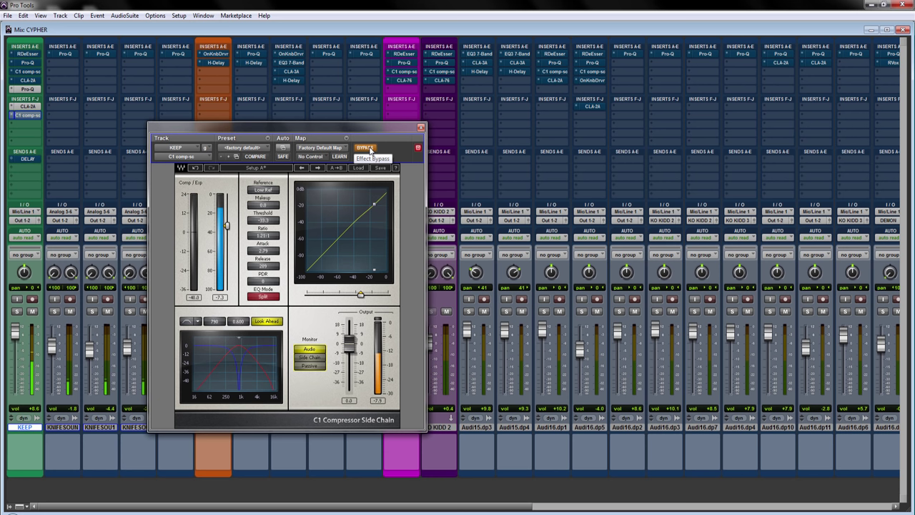
pyautogui.click(366, 147)
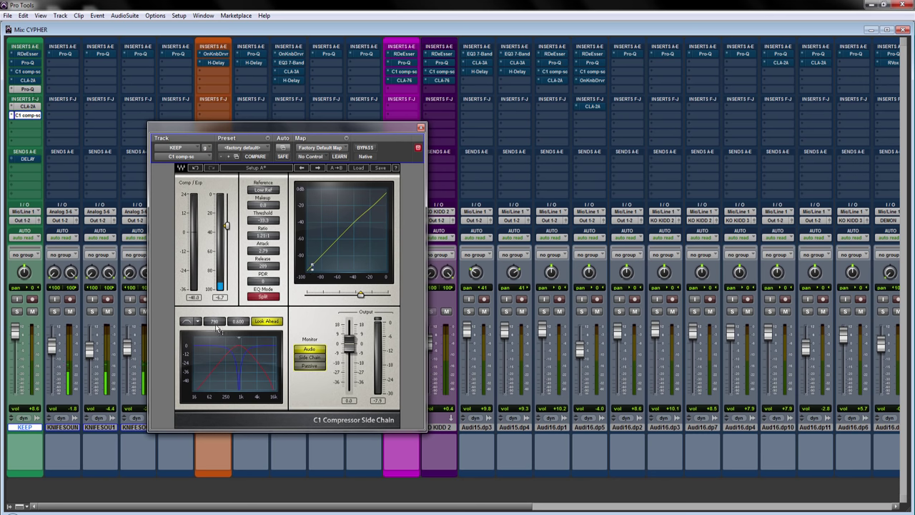
# Copy the KEEP track's RDeEsser from insert A to insert H and open the copy.
pyautogui.click(32, 89)
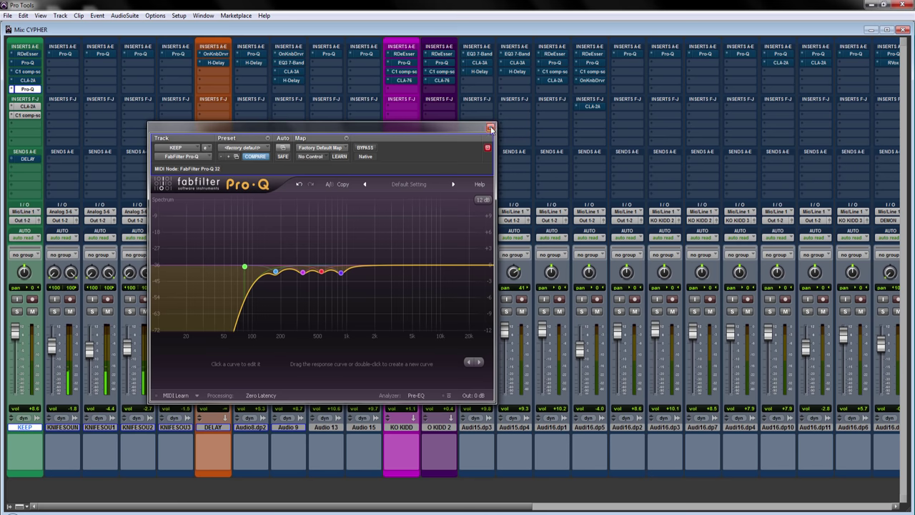
pyautogui.hotkey('ctrl', 'w')
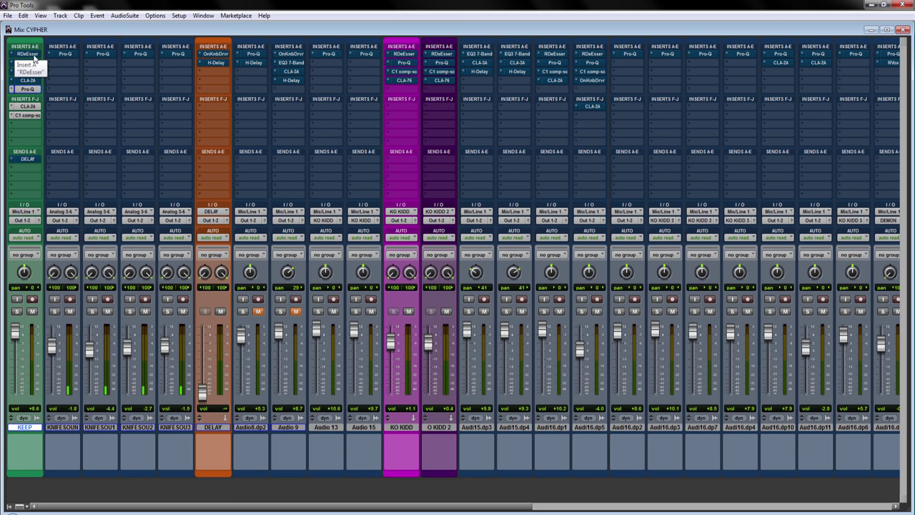
pyautogui.moveTo(32, 60); pyautogui.dragTo(33, 123)
pyautogui.click(28, 124)
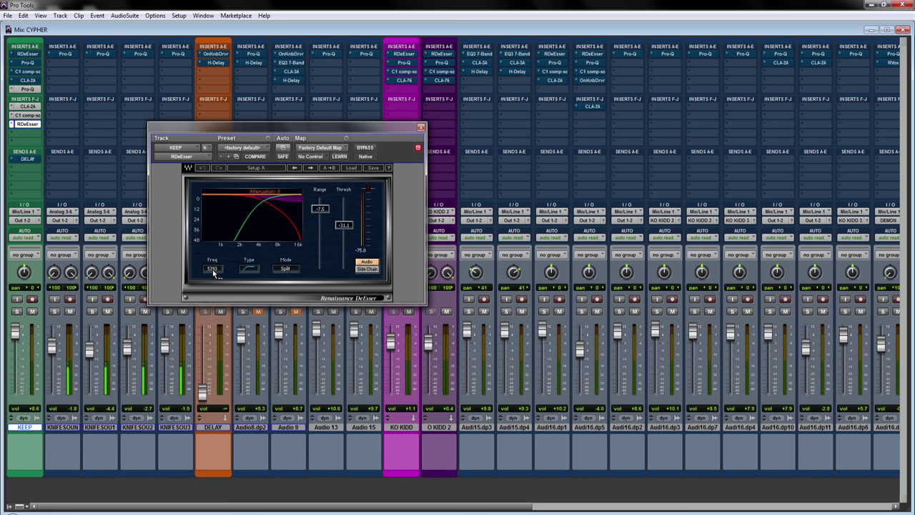
# Solo the KEEP vocal to compare the de-esser's side-chain and audio signals, unsolo the track, and close the de-esser.
pyautogui.click(16, 312)
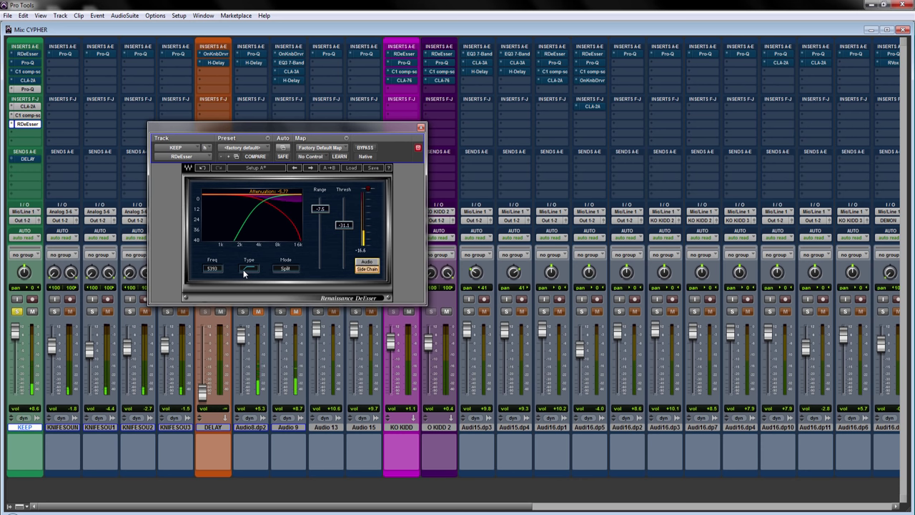
pyautogui.click(18, 312)
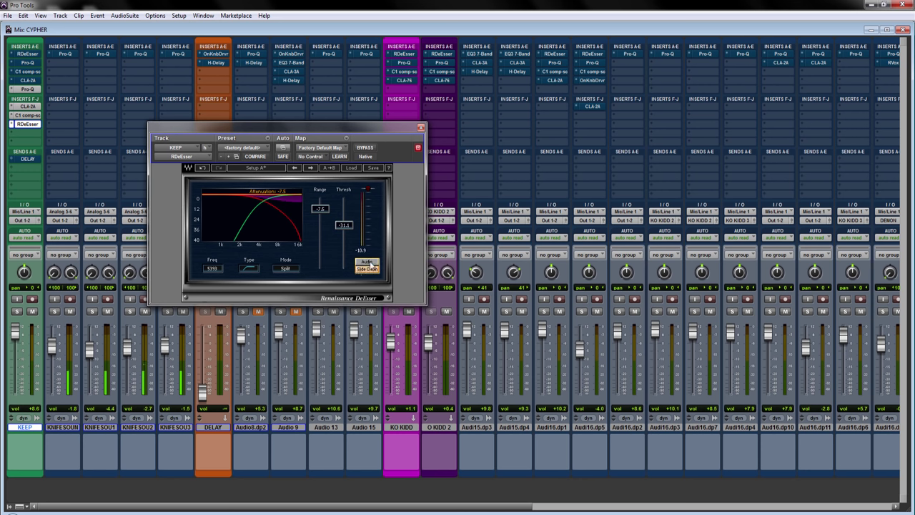
pyautogui.click(368, 263)
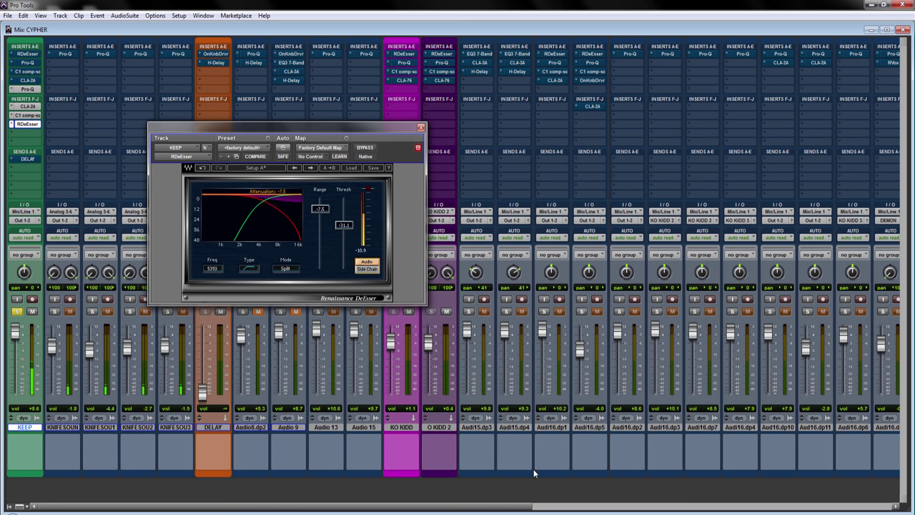
pyautogui.hotkey('shift', 's')
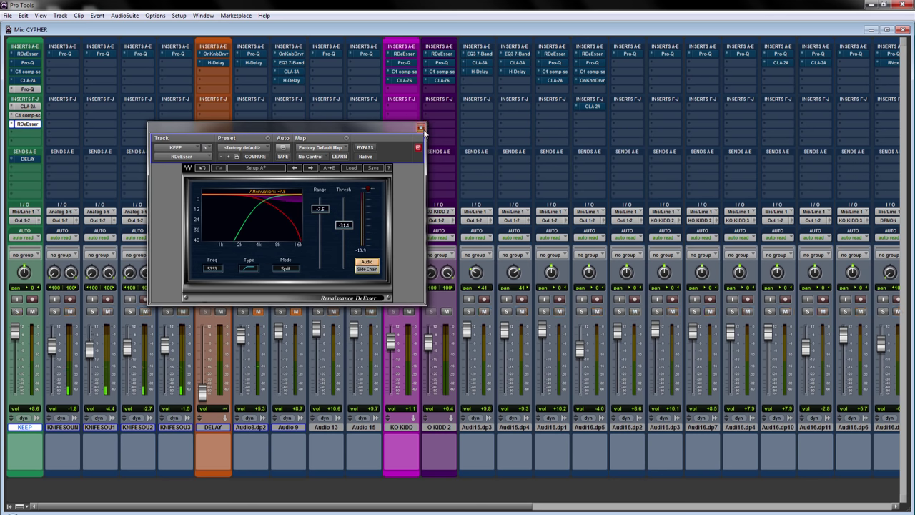
pyautogui.click(421, 128)
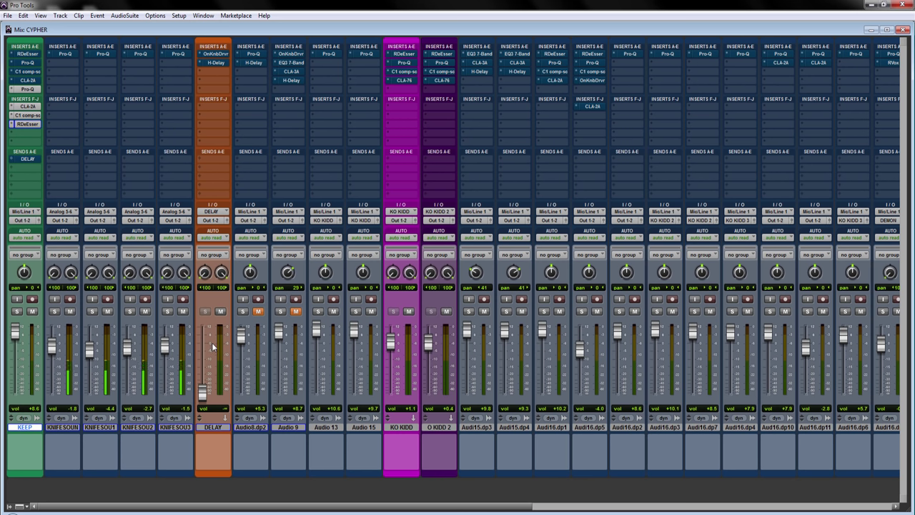
# Unmute the Audio8.dp2 track and audition it briefly in solo.
pyautogui.click(258, 311)
pyautogui.click(242, 311)
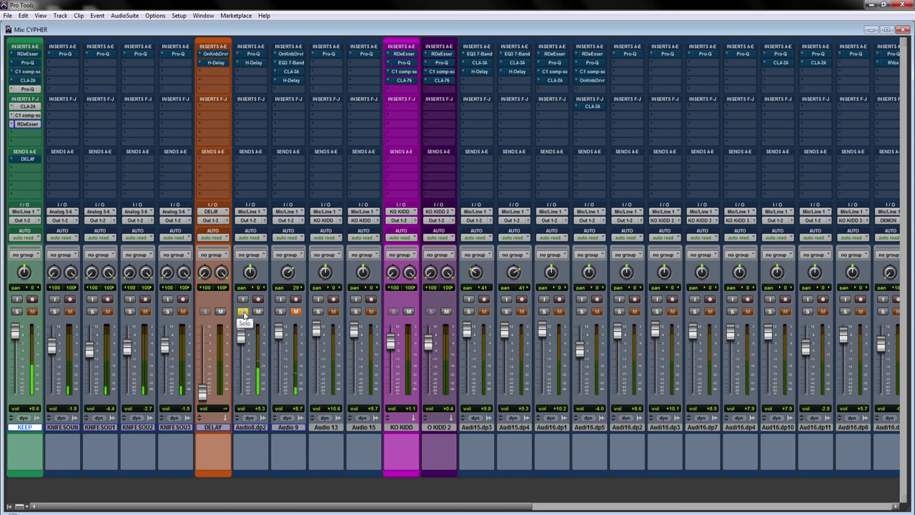
pyautogui.click(244, 313)
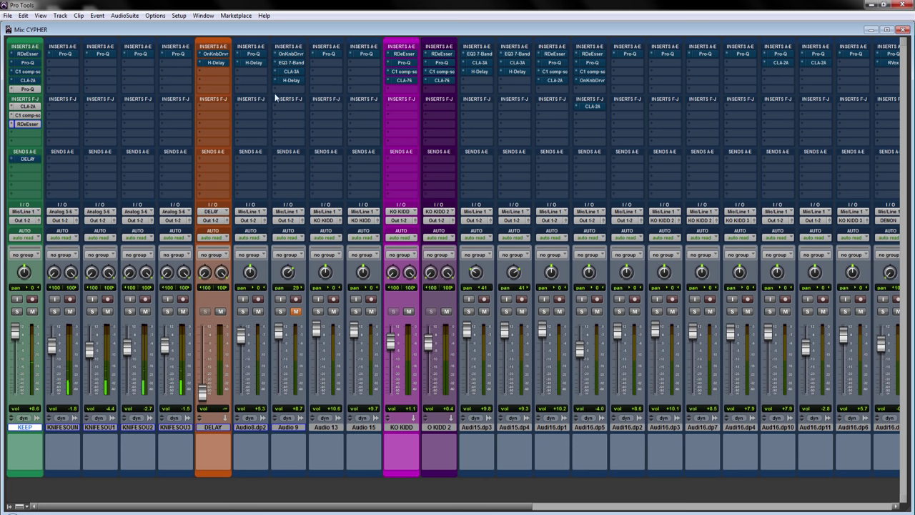
# Insert a FabFilter Pro-Q on the Audio8.dp2 track's insert C and set its spectrum analyzer to Pre-EQ.
pyautogui.click(244, 72)
pyautogui.moveTo(272, 88)
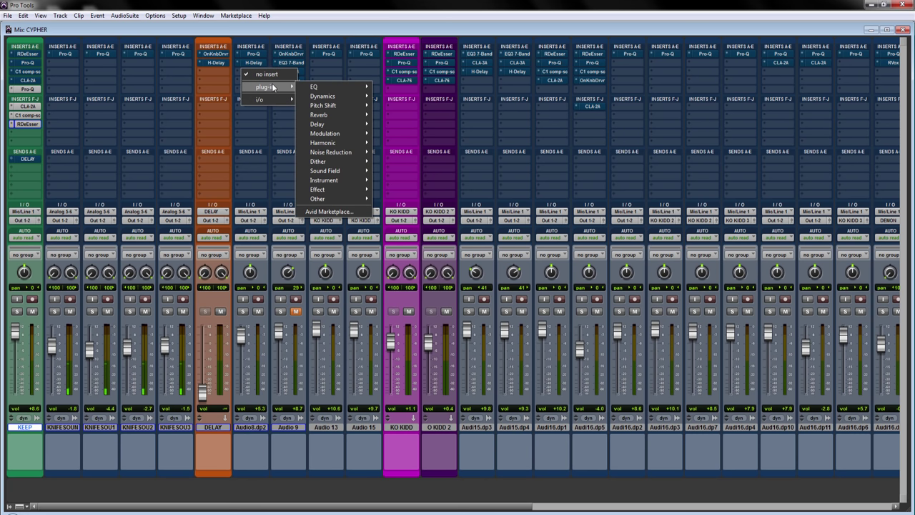
pyautogui.click(401, 89)
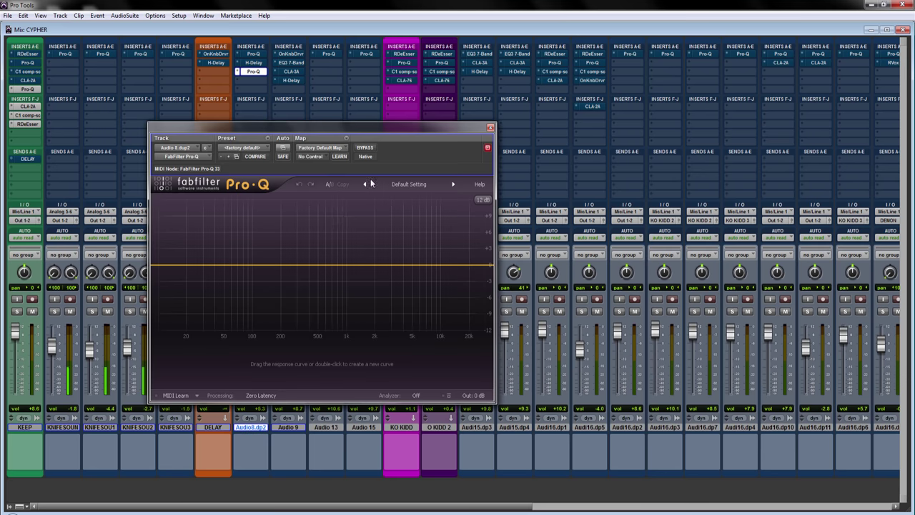
pyautogui.click(416, 395)
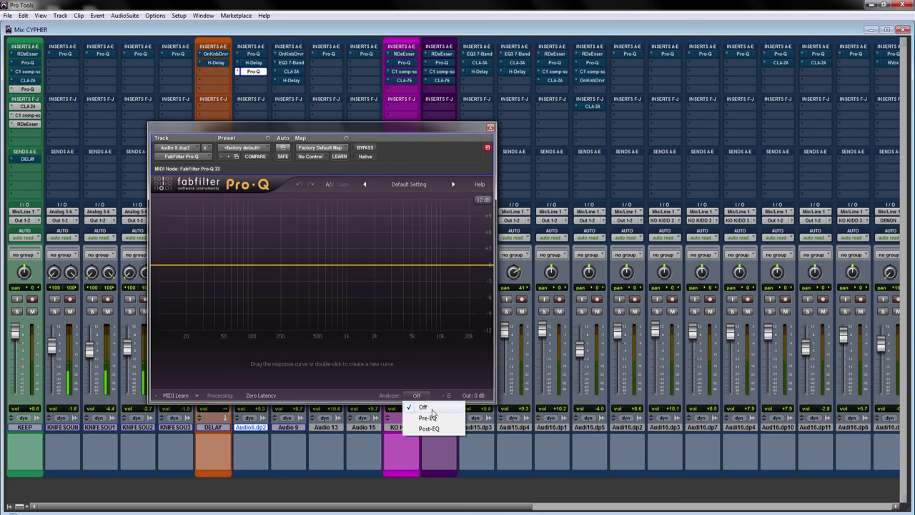
pyautogui.click(435, 419)
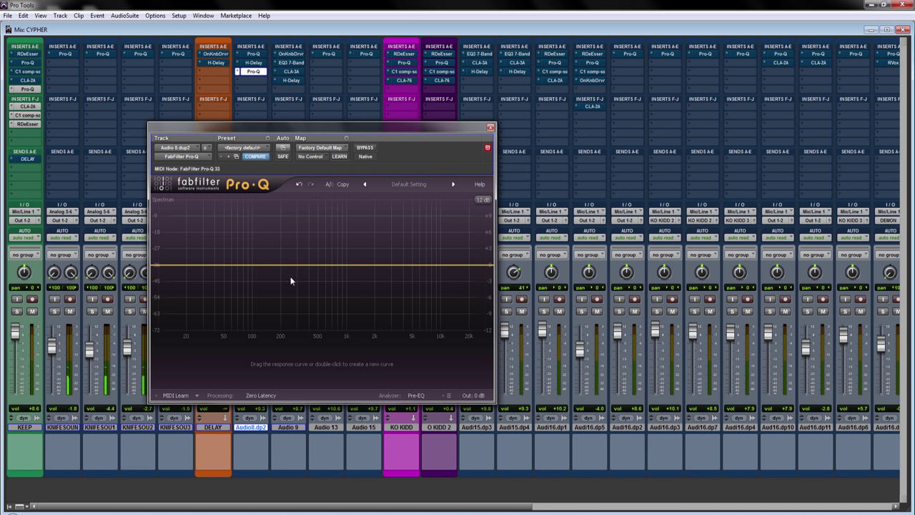
# Add a 24 dB/oct low-cut band at about 70 Hz to the Audio8.dp2 EQ and reposition the plug-in window.
pyautogui.doubleClick(166, 266)
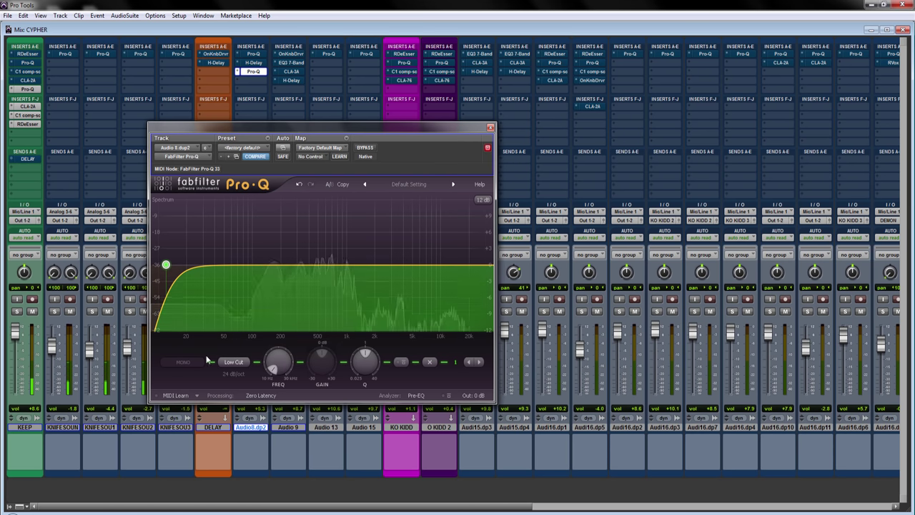
pyautogui.moveTo(271, 367)
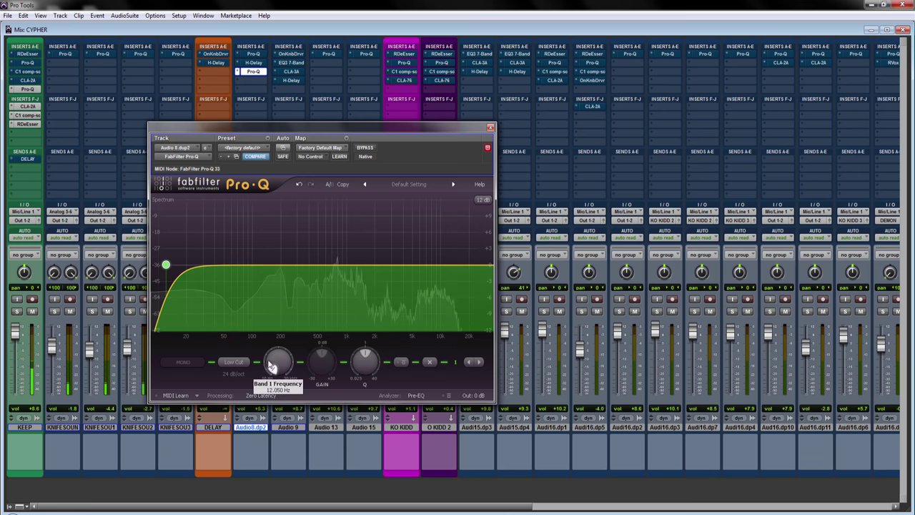
pyautogui.moveTo(272, 366); pyautogui.dragTo(268, 322)
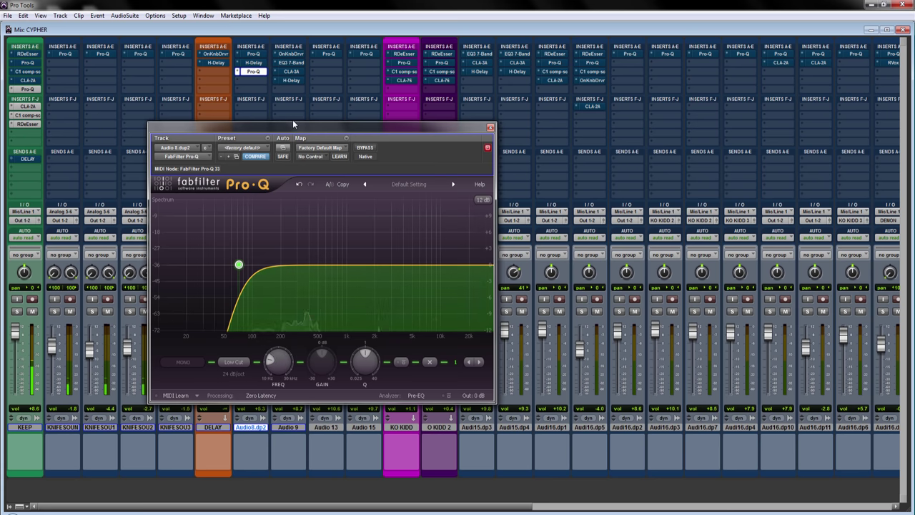
pyautogui.moveTo(287, 125); pyautogui.dragTo(402, 89)
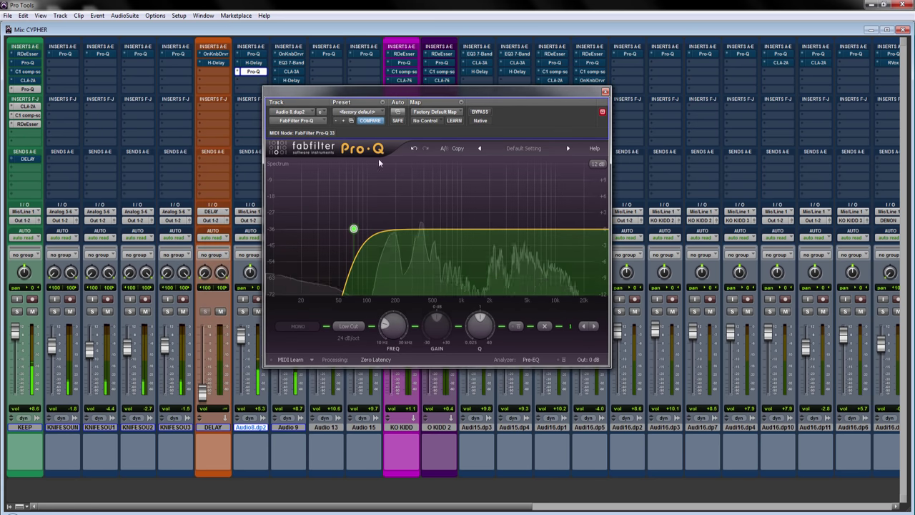
pyautogui.moveTo(475, 92); pyautogui.dragTo(362, 109)
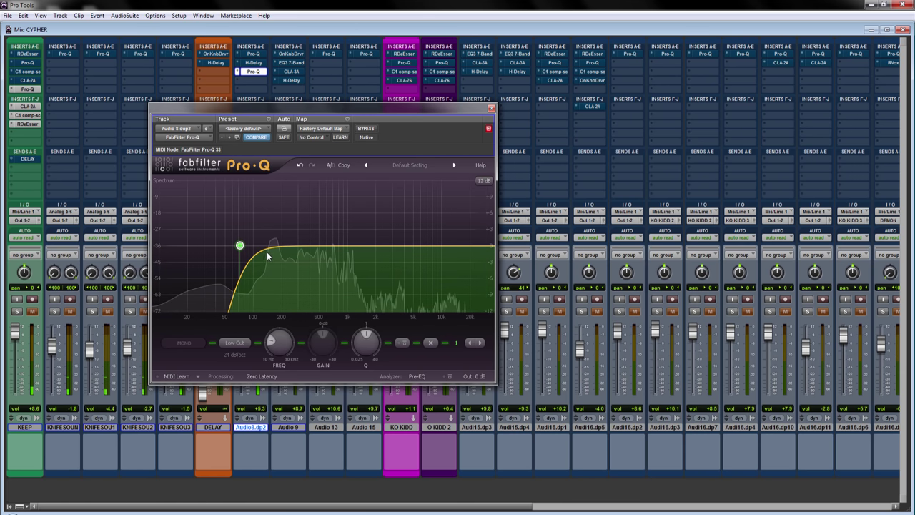
# Add a bell band at about 165 Hz, narrow it to a Q of 3.635, and cut its gain to -2.81 dB.
pyautogui.moveTo(272, 252); pyautogui.dragTo(274, 189)
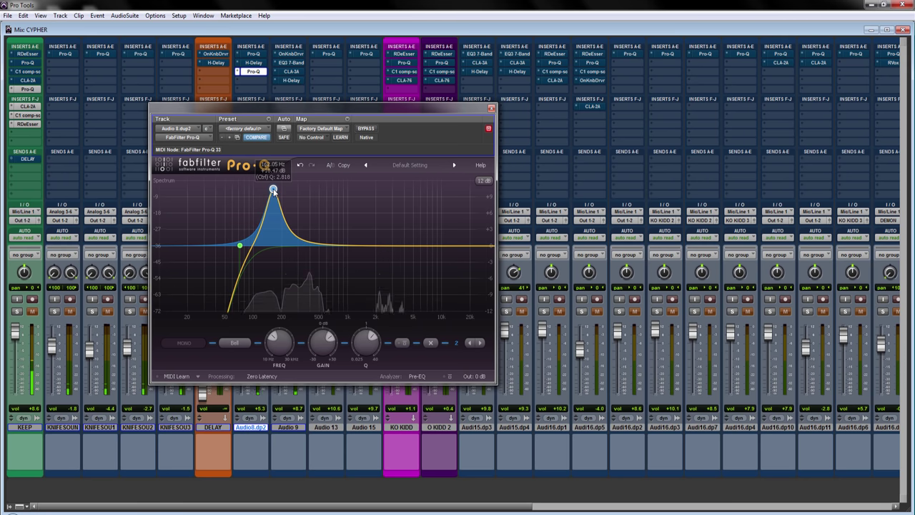
pyautogui.scroll(4, 273, 188)
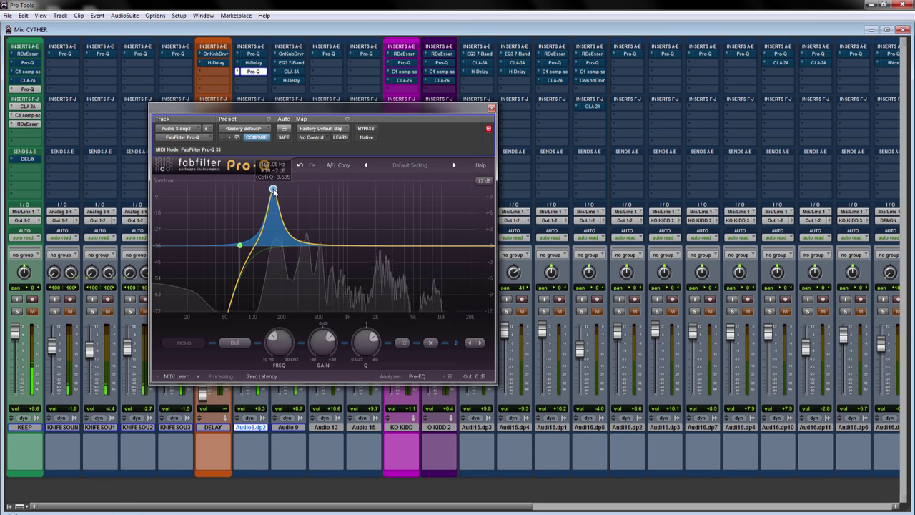
pyautogui.moveTo(273, 189); pyautogui.dragTo(274, 260)
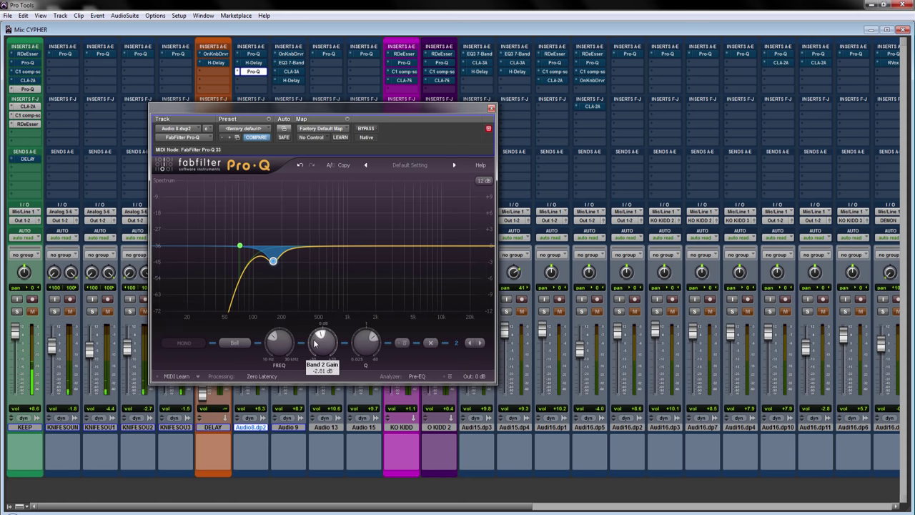
# Add a bell band at about 333 Hz to the Audio8.dp2 EQ, narrow its Q to 3.173, and cut its gain by about 2 dB.
pyautogui.doubleClick(306, 248)
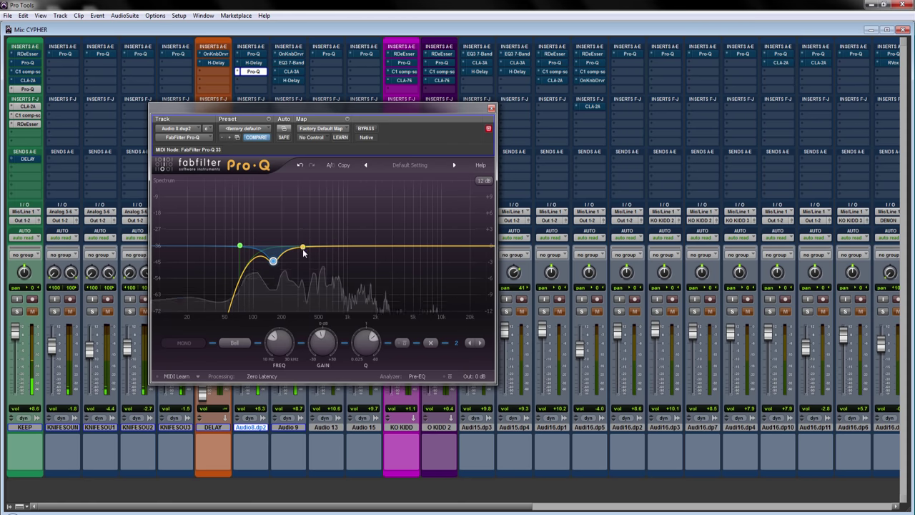
pyautogui.moveTo(302, 246); pyautogui.dragTo(304, 189)
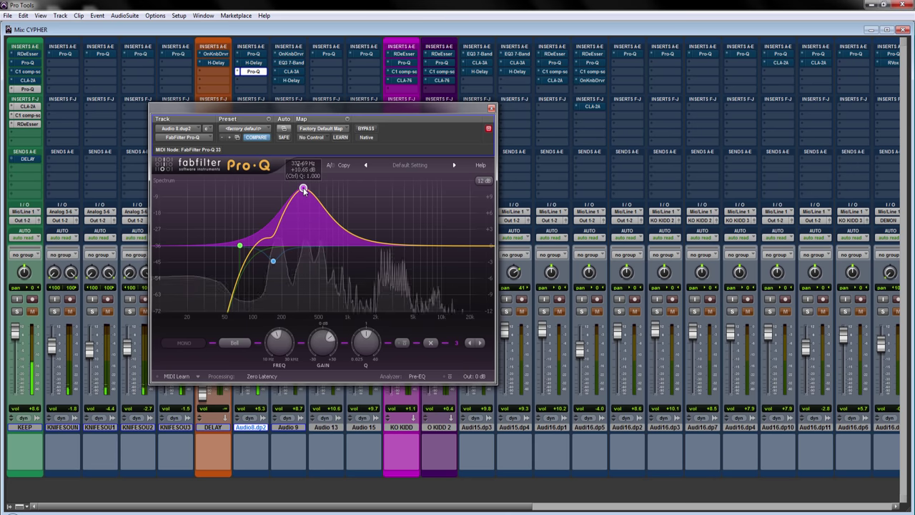
pyautogui.scroll(5, 303, 190)
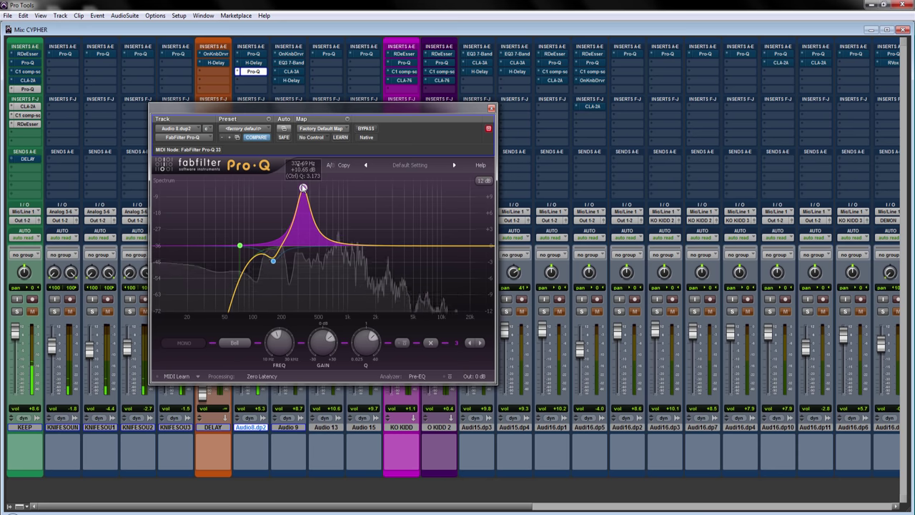
pyautogui.scroll(3, 303, 188)
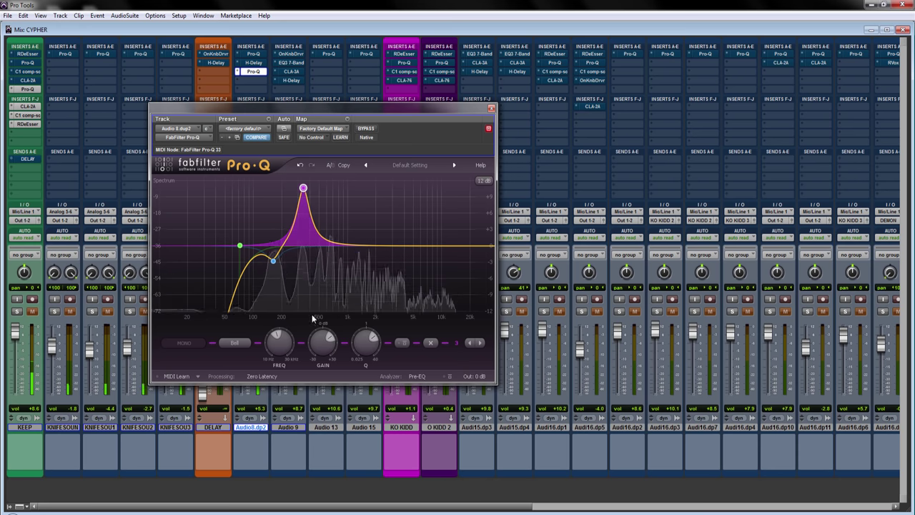
pyautogui.moveTo(319, 343)
pyautogui.moveTo(318, 358)
pyautogui.mouseDown()
pyautogui.moveTo(316, 367)
pyautogui.moveTo(315, 354)
pyautogui.mouseUp()
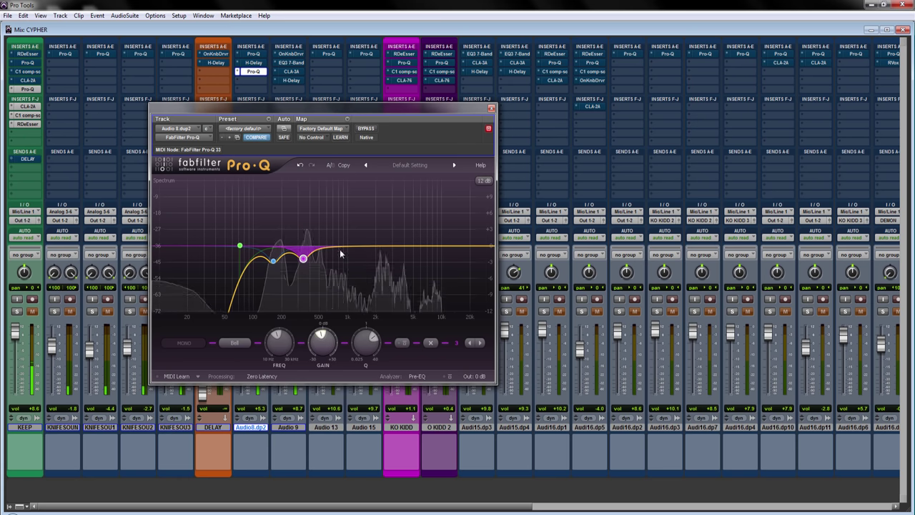
# Add a bell band at about 571 Hz with a Q of 4.223, cut its gain to -2.55 dB, and close the EQ.
pyautogui.moveTo(323, 248); pyautogui.dragTo(325, 191)
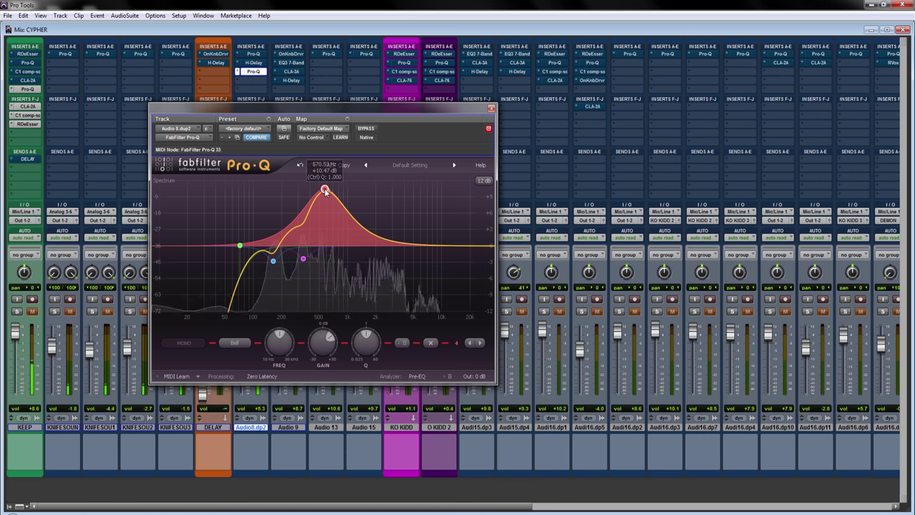
pyautogui.scroll(10, 325, 190)
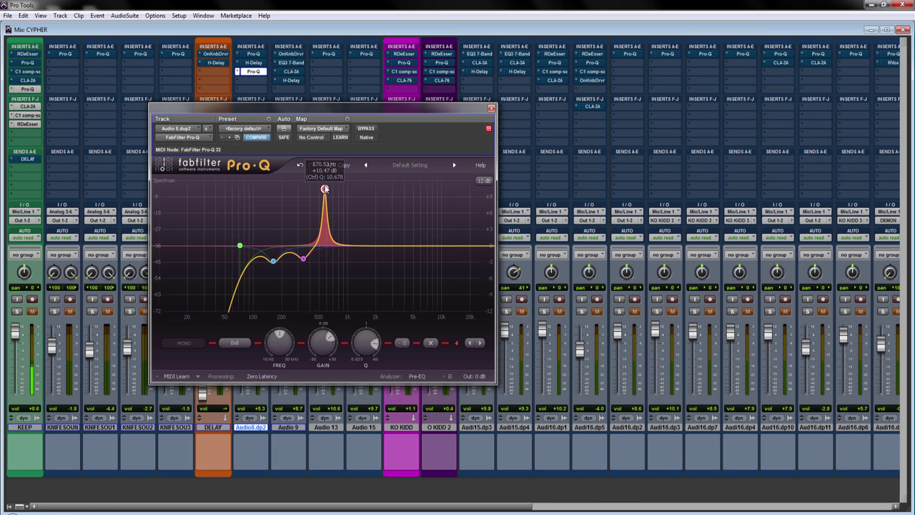
pyautogui.scroll(-10, 325, 190)
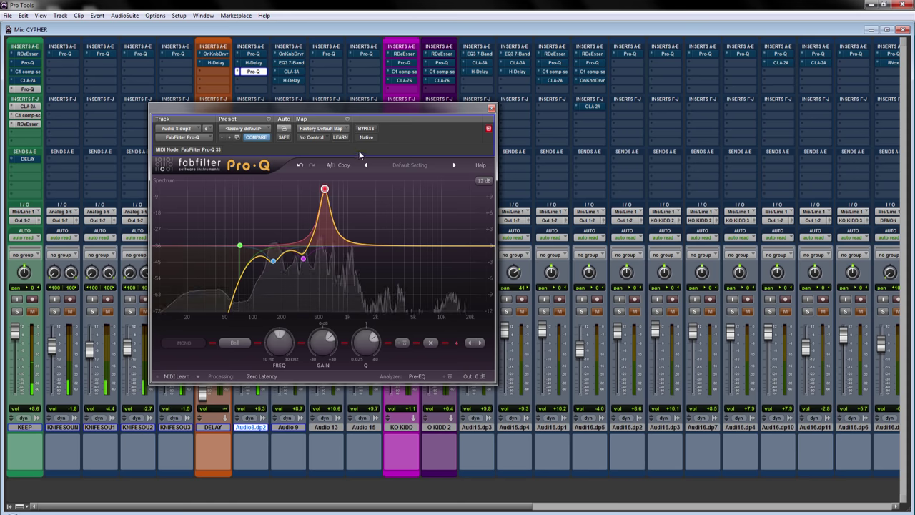
pyautogui.scroll(6, 326, 190)
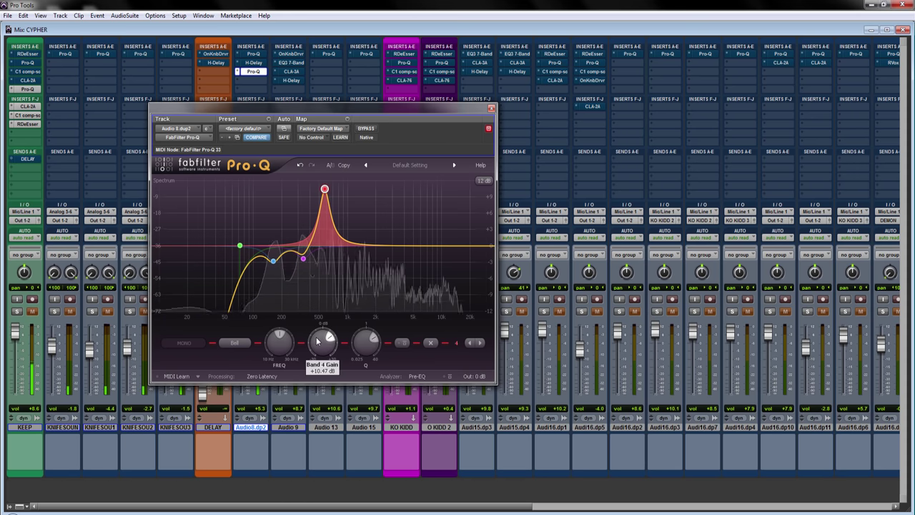
pyautogui.moveTo(318, 341); pyautogui.dragTo(319, 366)
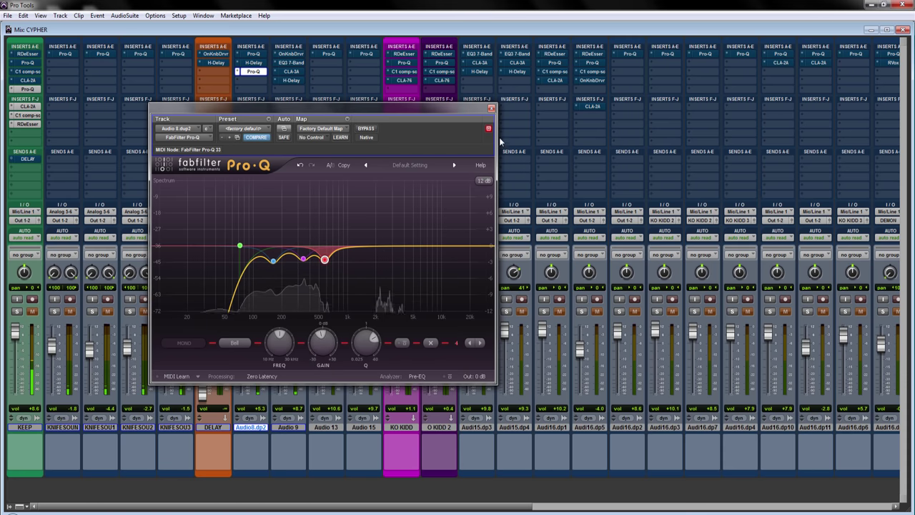
pyautogui.click(491, 108)
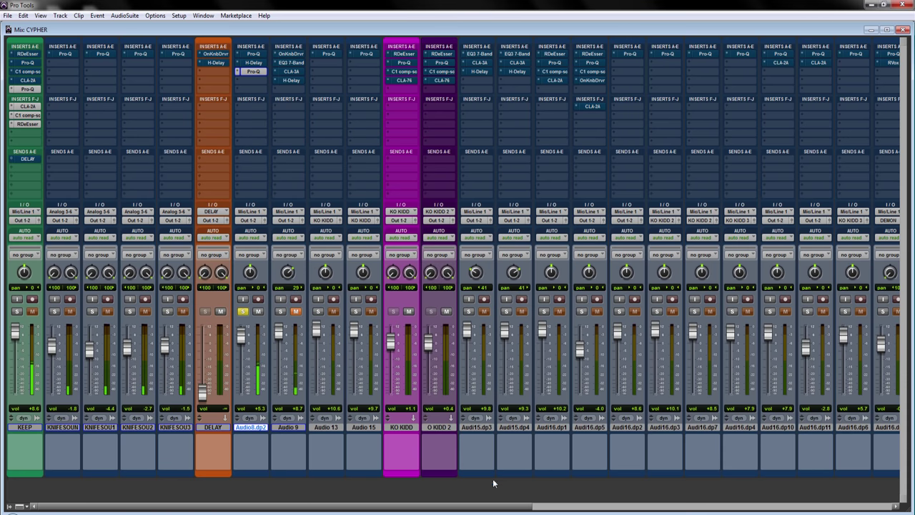
# Review the 571 Hz band in the Audio8.dp2 track's Pro-Q, then close the EQ and clear the track solos.
pyautogui.click(258, 73)
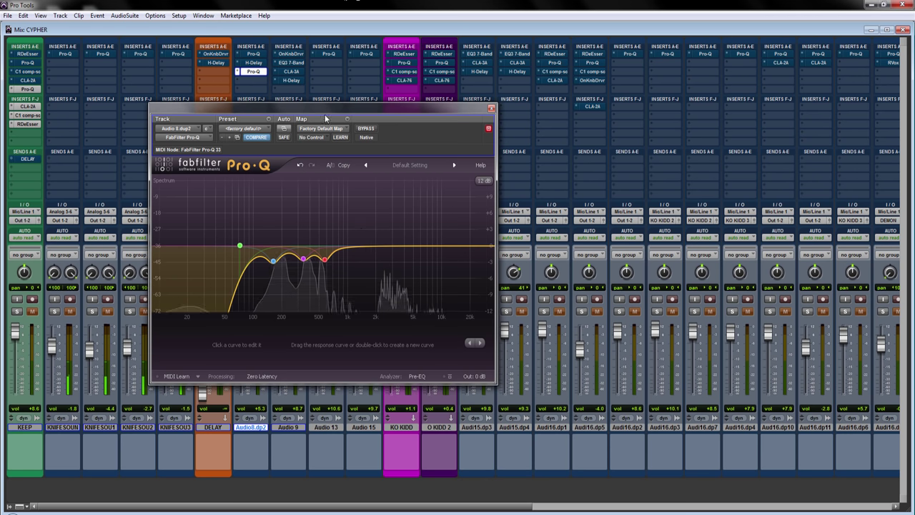
pyautogui.moveTo(325, 263)
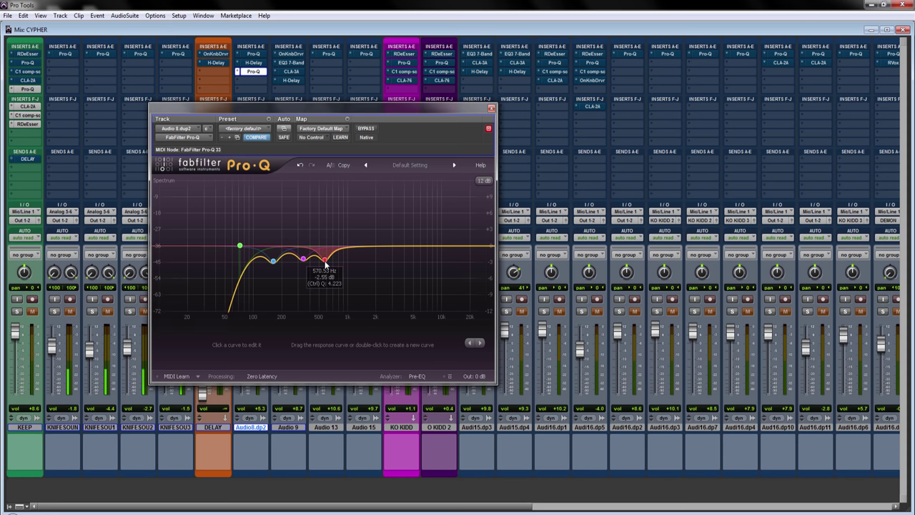
pyautogui.click(491, 108)
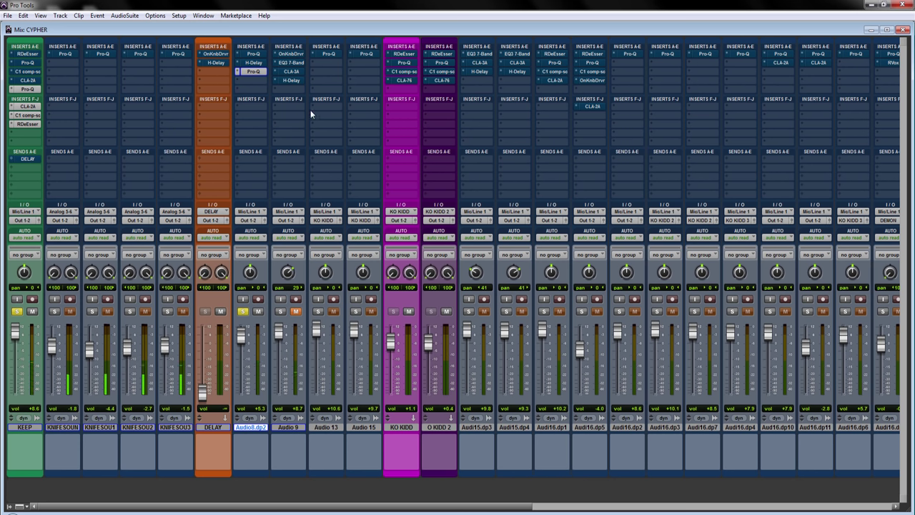
pyautogui.keyDown('ctrl'); pyautogui.keyDown('super'); pyautogui.click(254, 72); pyautogui.keyUp('super'); pyautogui.keyUp('ctrl')
pyautogui.keyDown('alt'); pyautogui.click(244, 312); pyautogui.keyUp('alt')
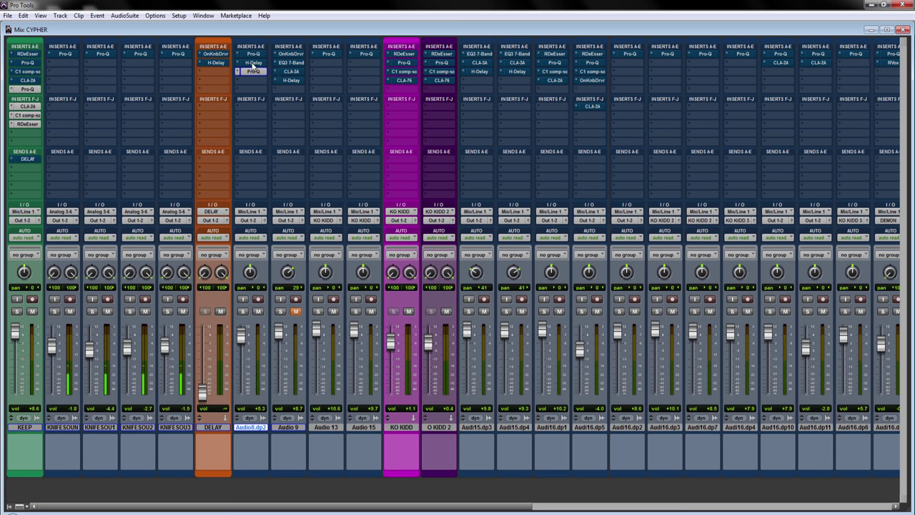
# Place an active H-Delay on the Audio8.dp2 track's insert D and reposition its plug-in window.
pyautogui.moveTo(253, 66); pyautogui.dragTo(215, 76)
pyautogui.moveTo(255, 69); pyautogui.dragTo(253, 80)
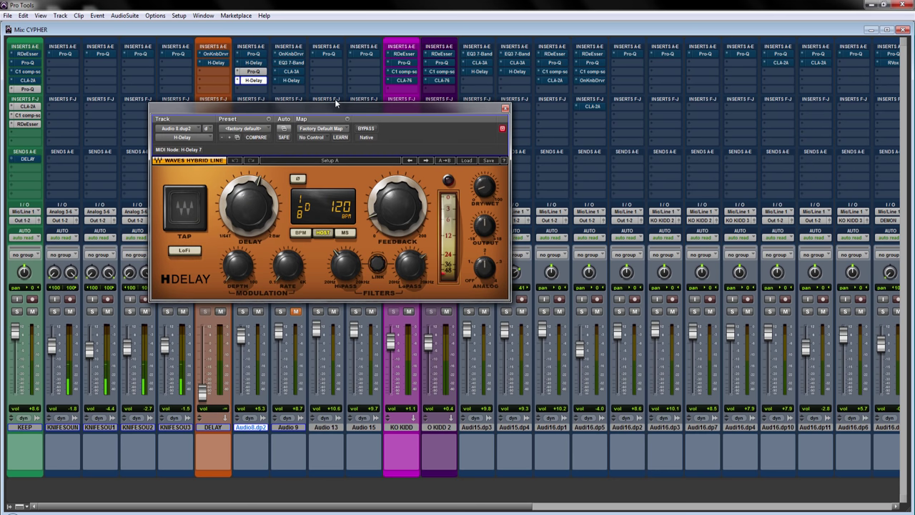
pyautogui.moveTo(336, 108); pyautogui.dragTo(398, 106)
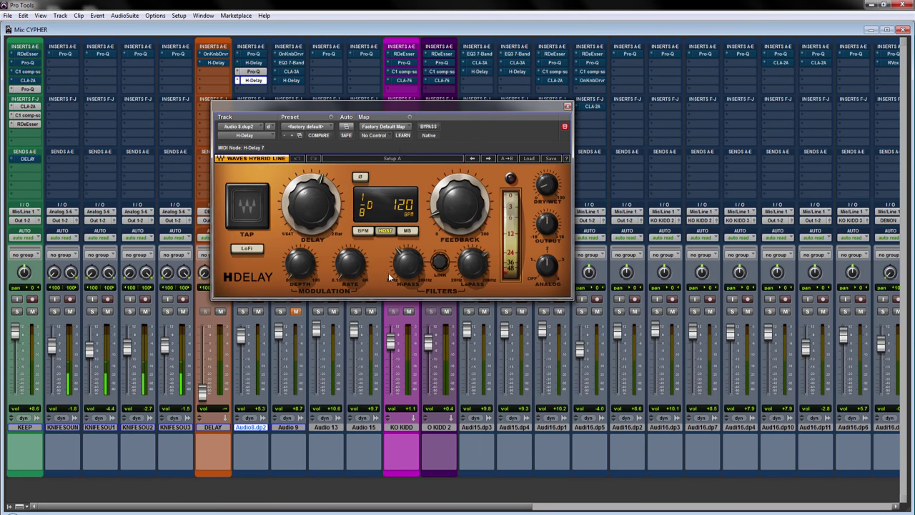
pyautogui.moveTo(432, 108); pyautogui.dragTo(439, 97)
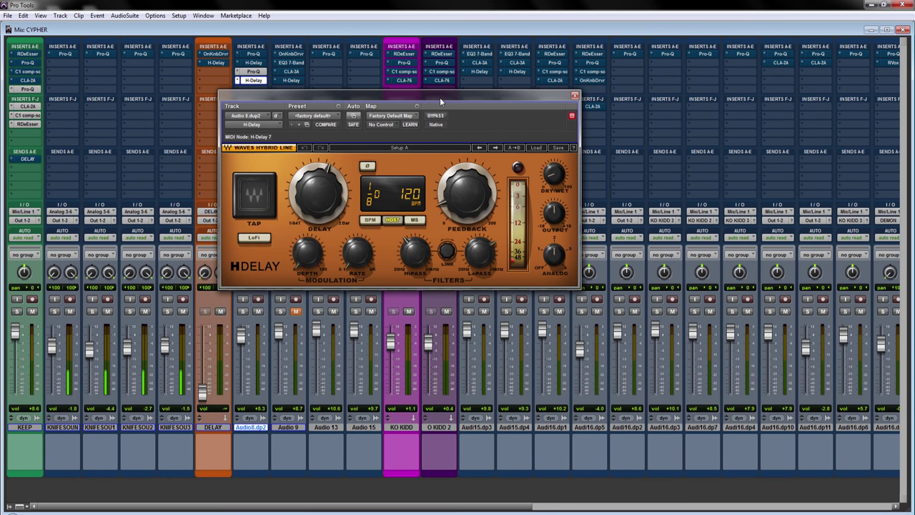
# Audition the Audio8.dp2 track in solo through the H-Delay, then unsolo it.
pyautogui.click(242, 312)
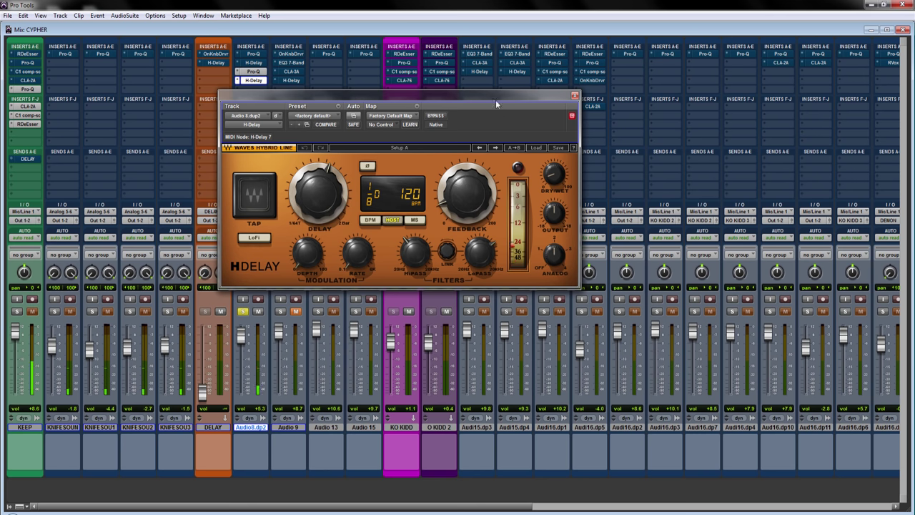
pyautogui.moveTo(494, 92); pyautogui.dragTo(464, 103)
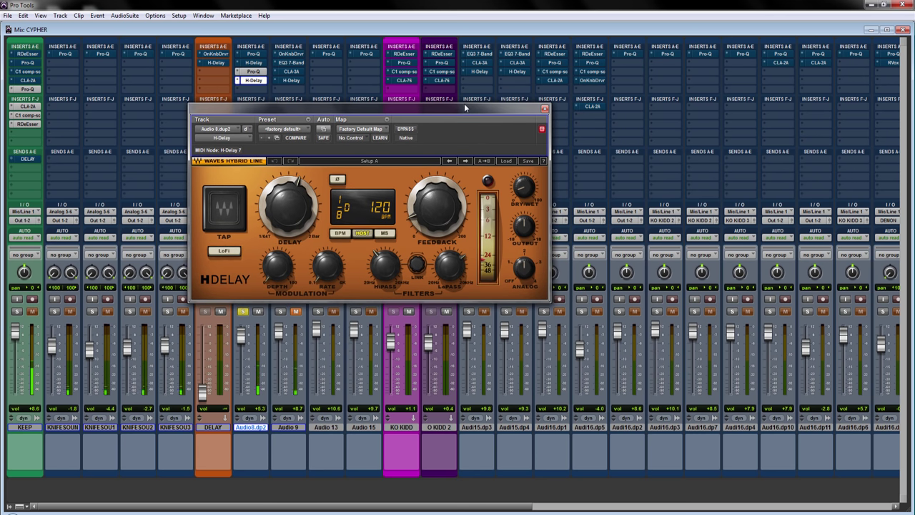
pyautogui.click(243, 313)
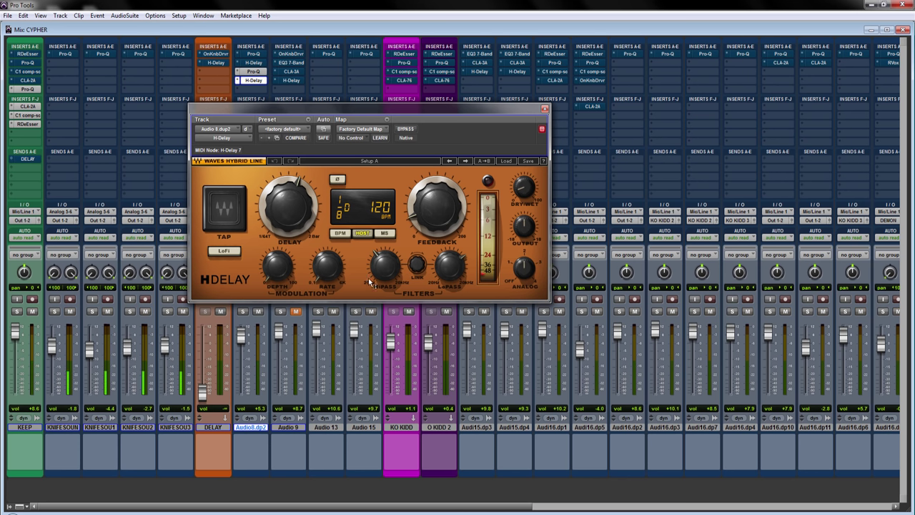
# Examine the H-Delay's high-pass and low-pass filters, audition the Audio8.dp2 track in solo again, and close the delay.
pyautogui.moveTo(387, 274)
pyautogui.click(383, 273)
pyautogui.click(453, 267)
pyautogui.moveTo(451, 268)
pyautogui.click(243, 312)
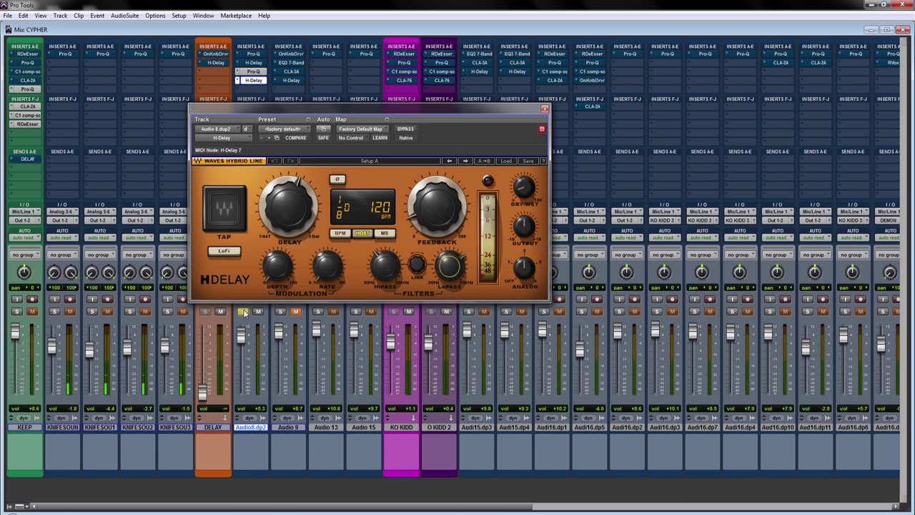
pyautogui.click(244, 312)
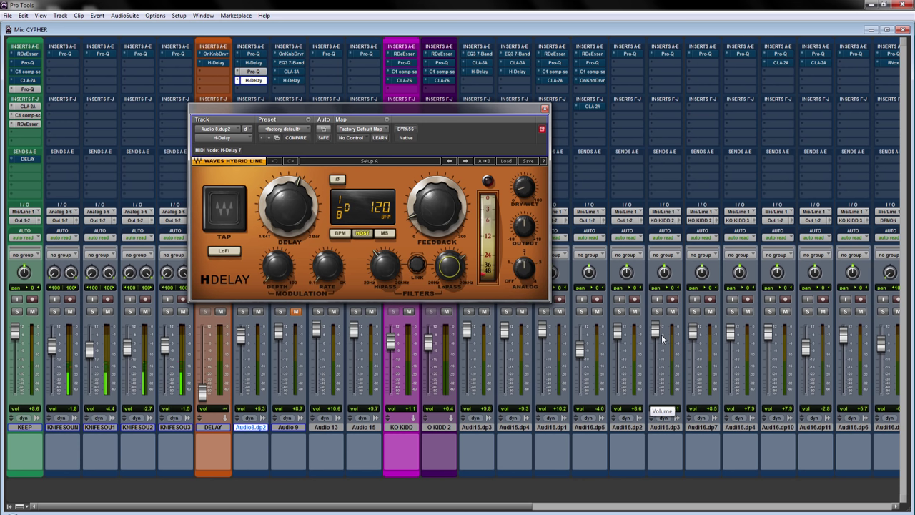
pyautogui.click(545, 109)
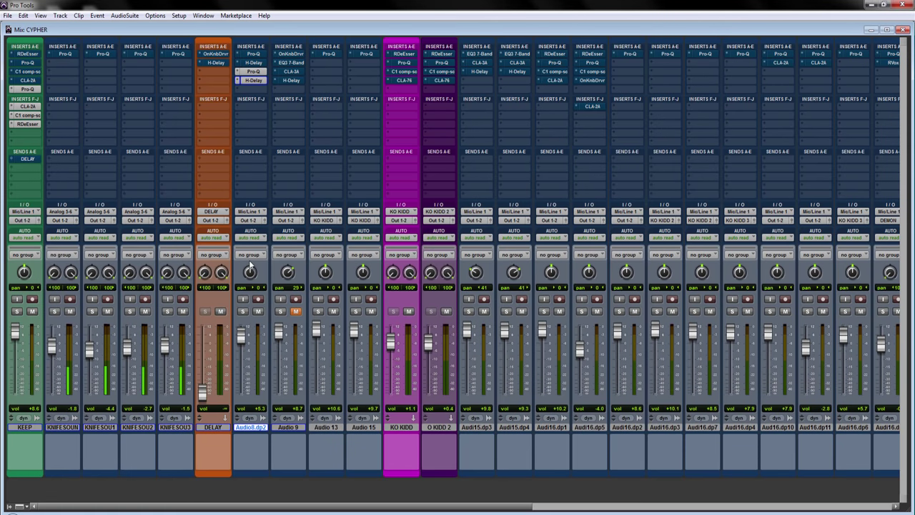
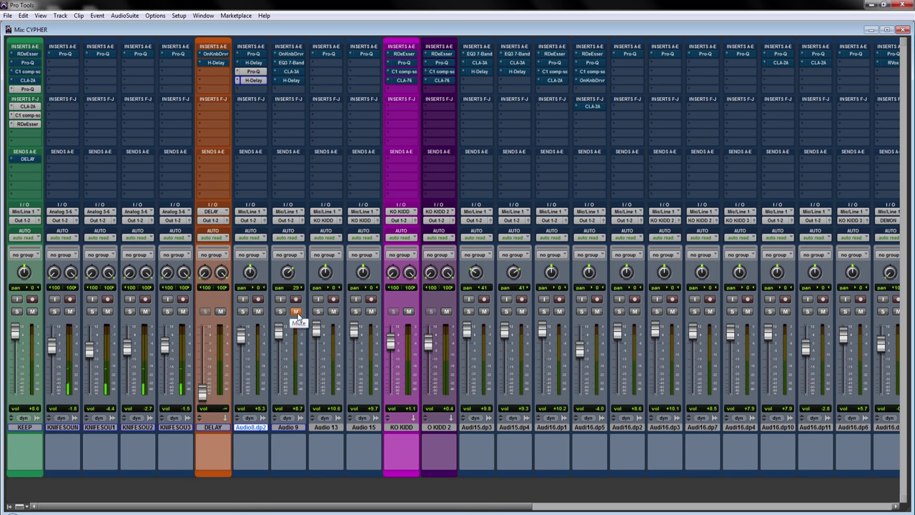
# Unmute the Audio 9 track, activate and open its OneKnob Driver on insert A, and move the plug-in window clear of the faders.
pyautogui.click(296, 313)
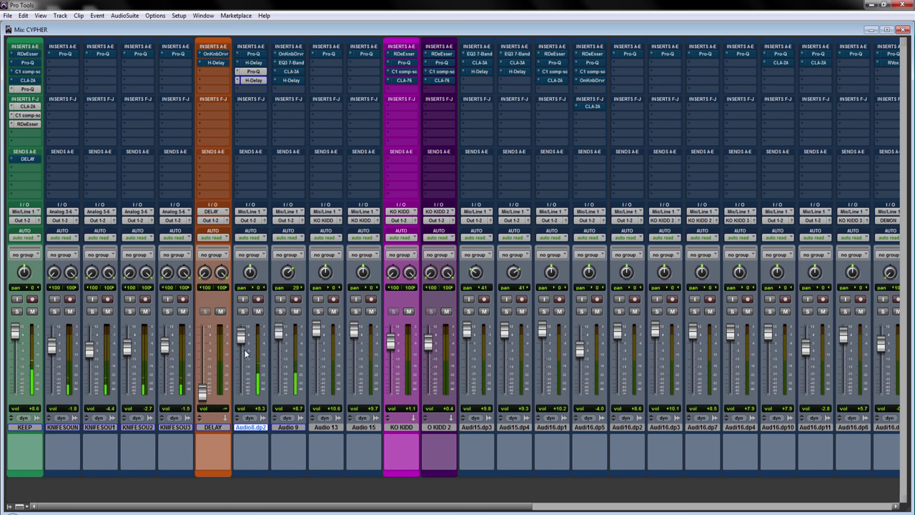
pyautogui.click(283, 312)
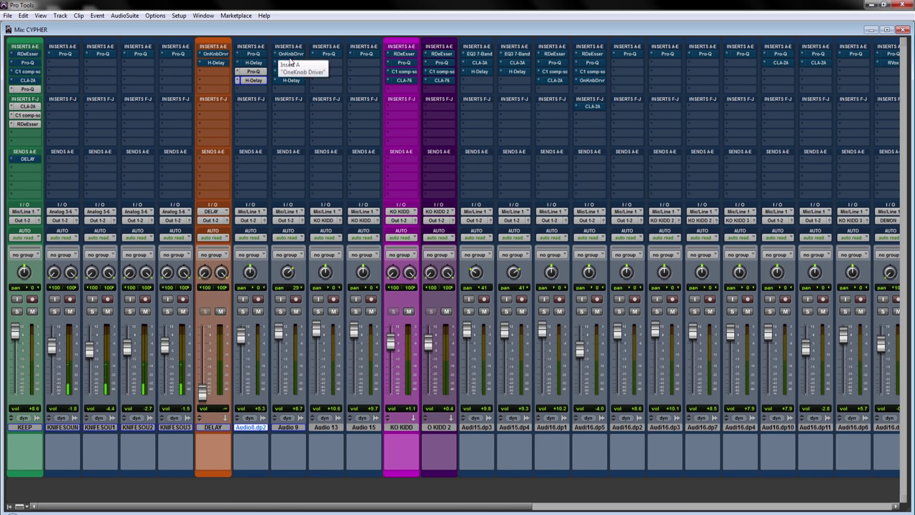
pyautogui.hotkey('ctrl', 'z')
pyautogui.click(298, 58)
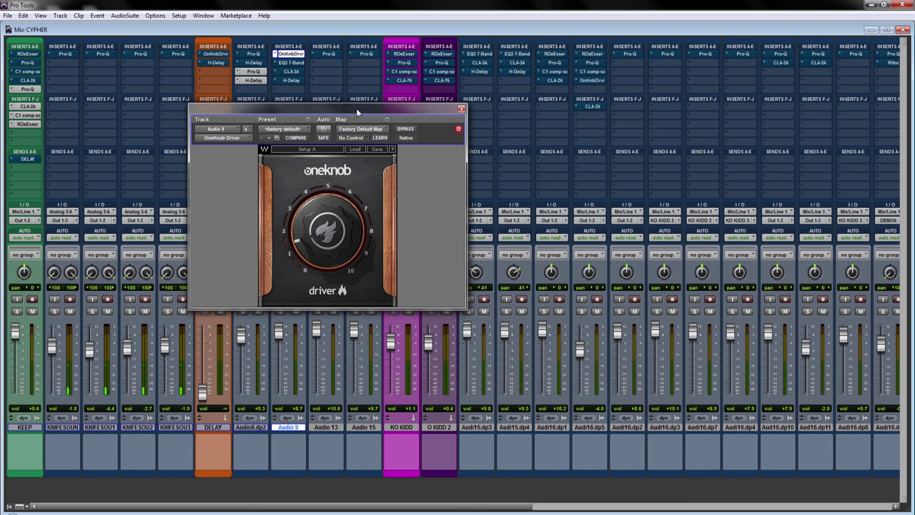
pyautogui.moveTo(356, 108); pyautogui.dragTo(457, 63)
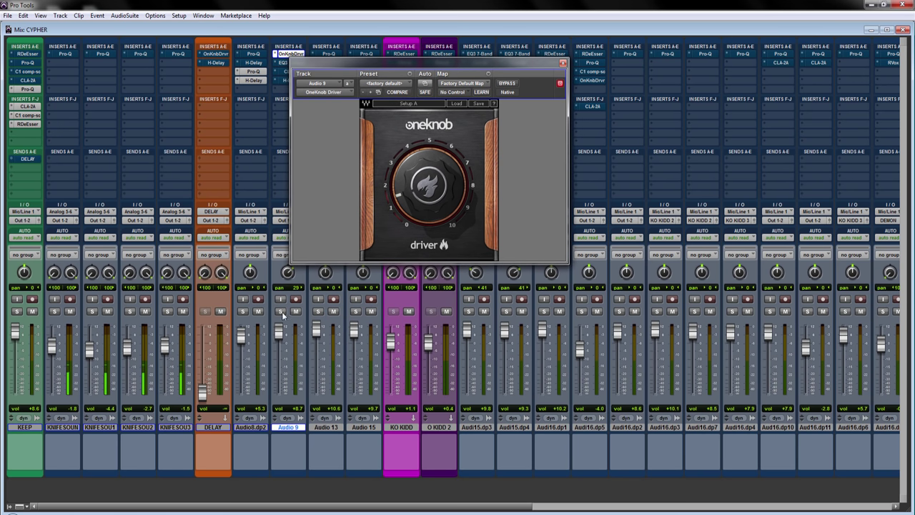
# Audition the Audio 9 track in solo through its OneKnob Driver, repositioning the plug-in window, and unsolo the track.
pyautogui.click(280, 312)
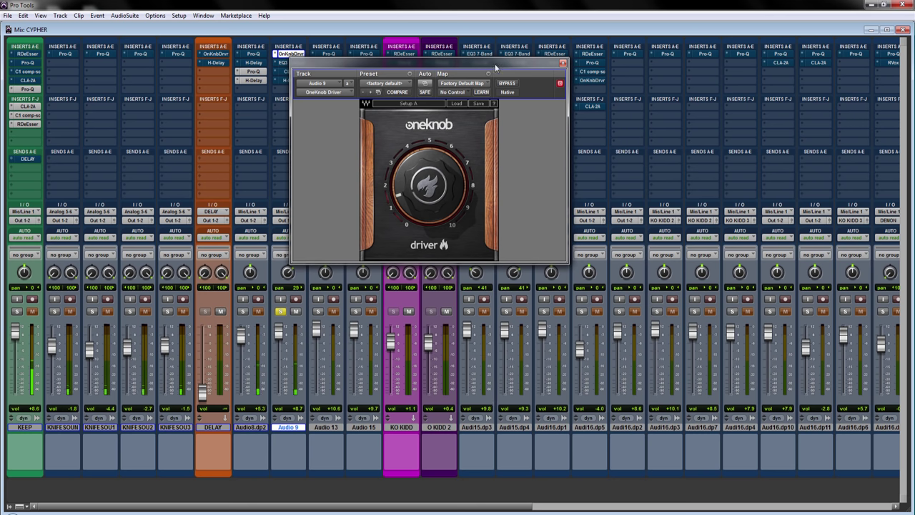
pyautogui.moveTo(495, 65)
pyautogui.mouseDown()
pyautogui.moveTo(411, 101)
pyautogui.moveTo(497, 66)
pyautogui.mouseUp()
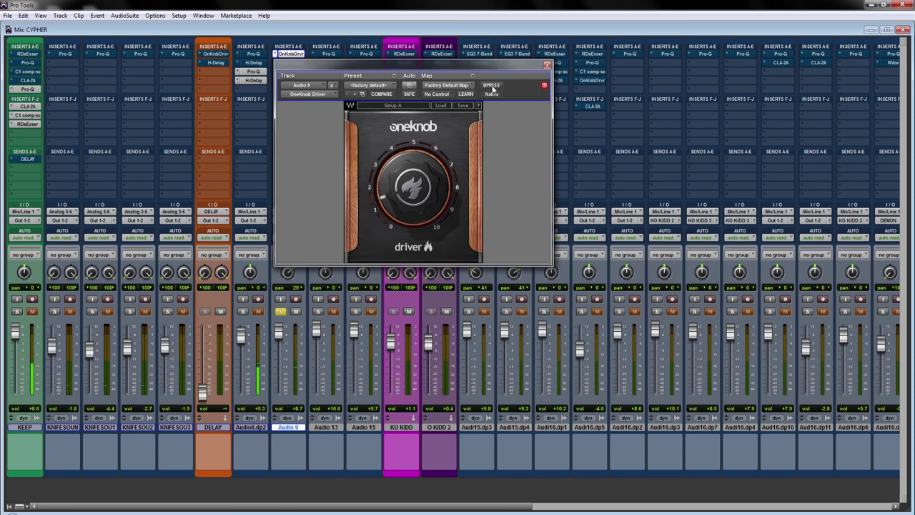
pyautogui.click(280, 311)
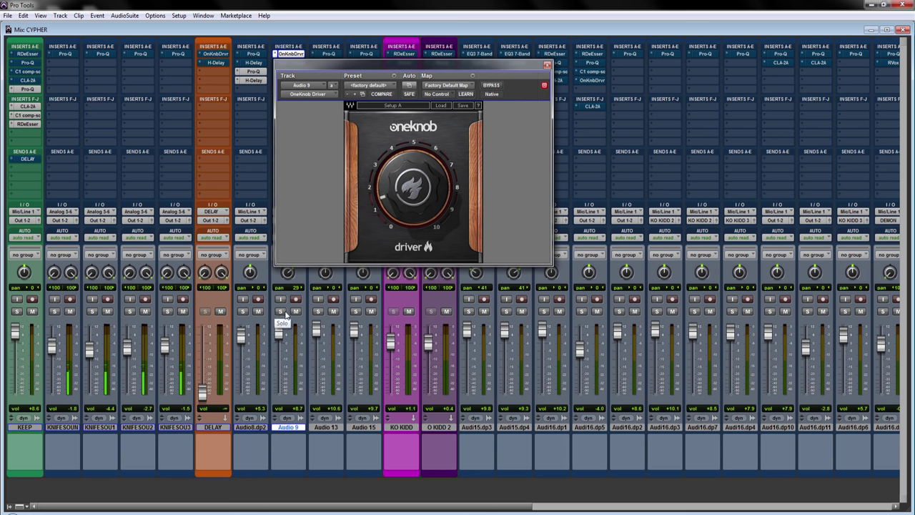
# Solo the Audio 9 track and compare its sound with the OneKnob Driver bypassed and engaged, leaving the effect engaged.
pyautogui.click(281, 311)
pyautogui.click(491, 85)
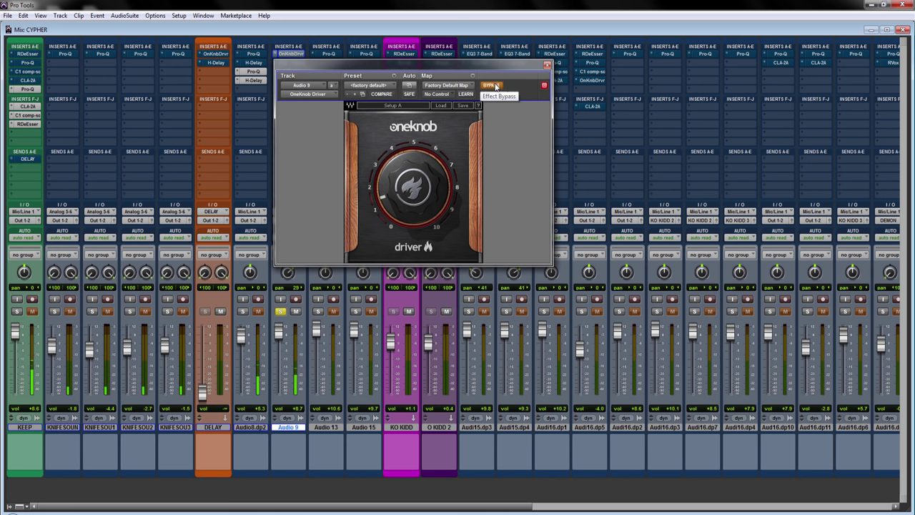
pyautogui.click(493, 85)
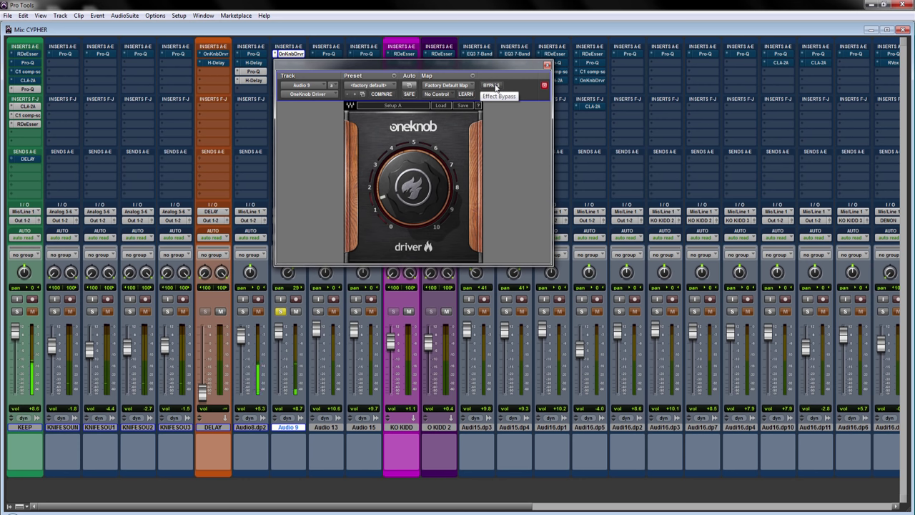
pyautogui.click(493, 85)
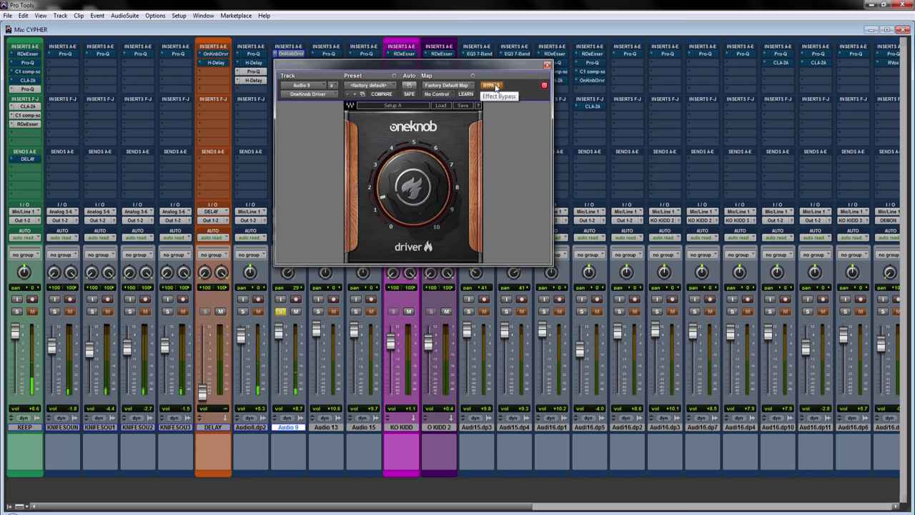
pyautogui.click(495, 86)
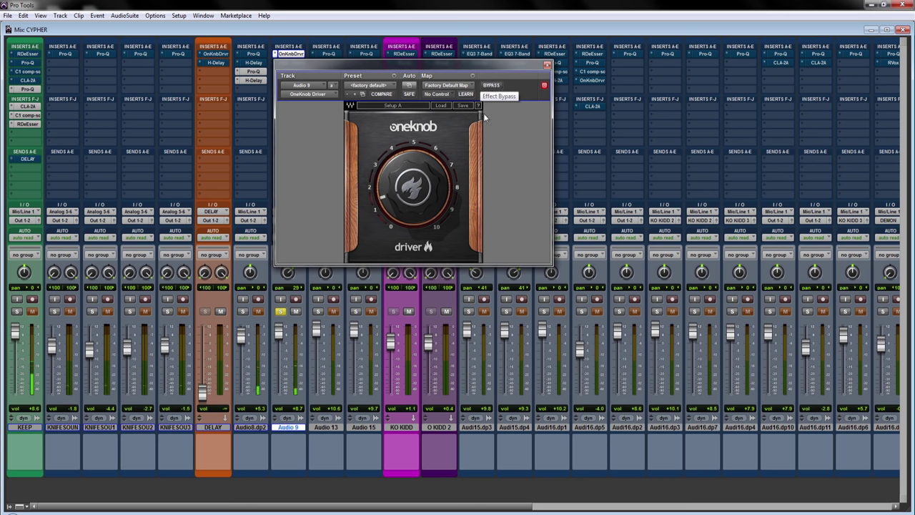
pyautogui.moveTo(400, 65); pyautogui.dragTo(500, 76)
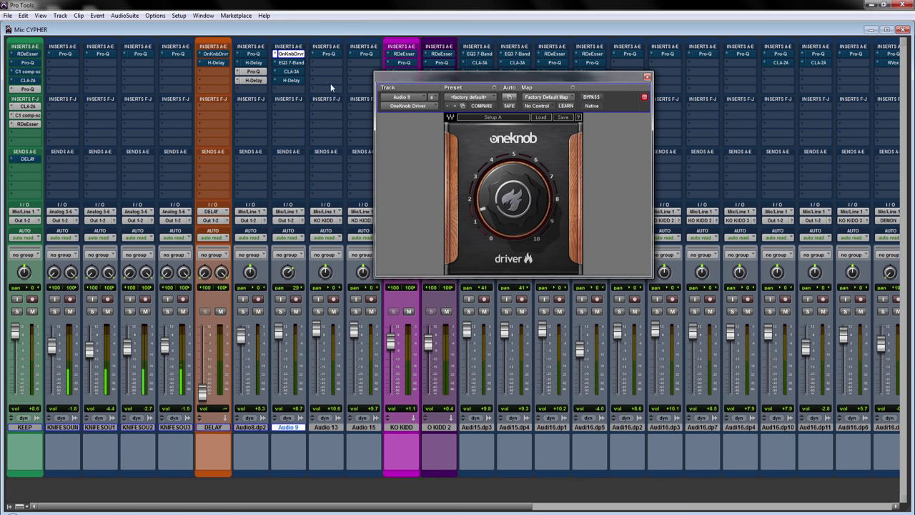
# Activate the Audio 9 track's EQ3 7-Band on insert B with the Telephone Vocal - 7 Band preset, and audition the track in solo.
pyautogui.click(298, 63)
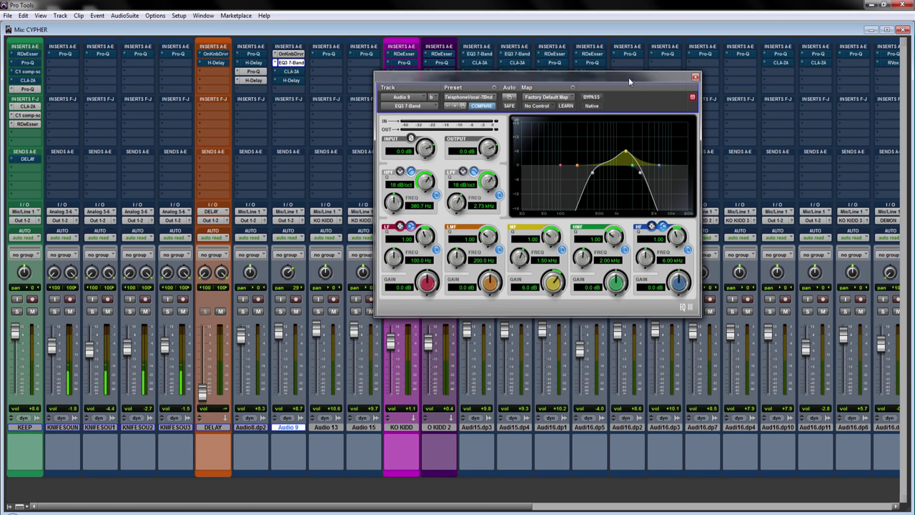
pyautogui.moveTo(462, 76); pyautogui.dragTo(298, 67)
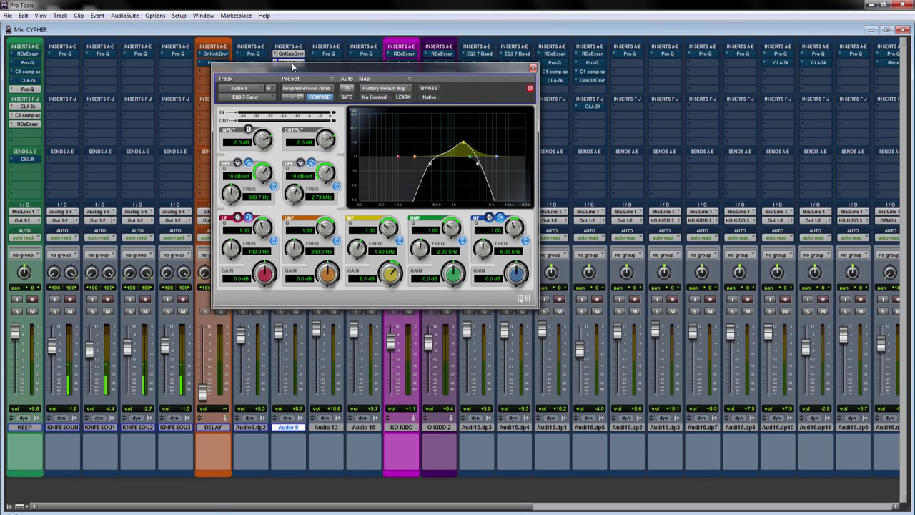
pyautogui.click(328, 89)
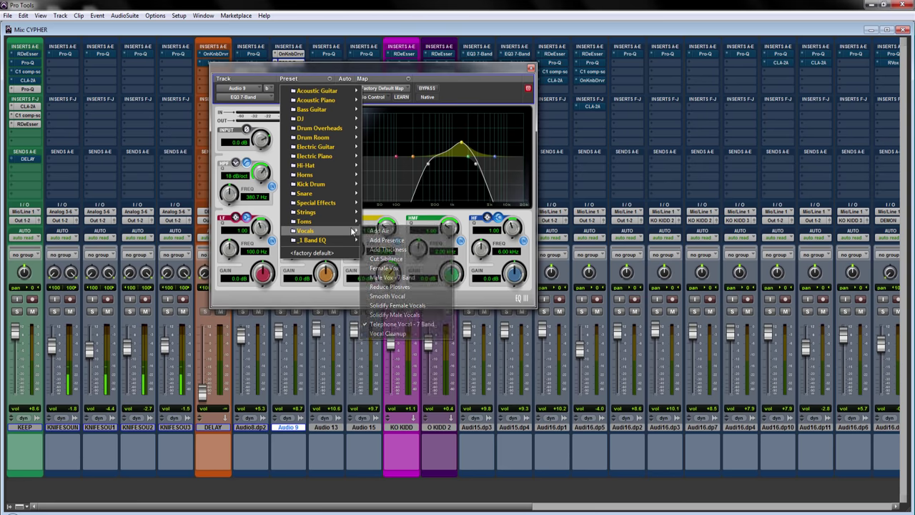
pyautogui.moveTo(353, 231)
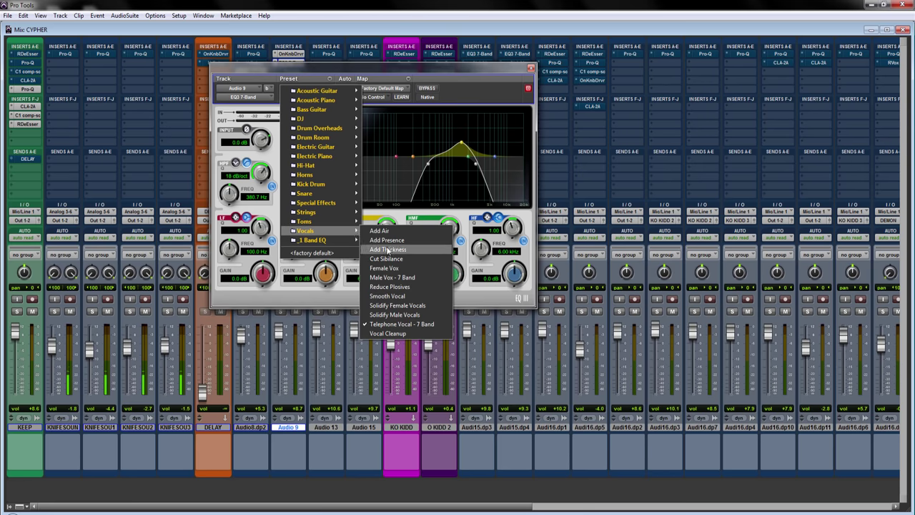
pyautogui.click(410, 324)
pyautogui.click(530, 68)
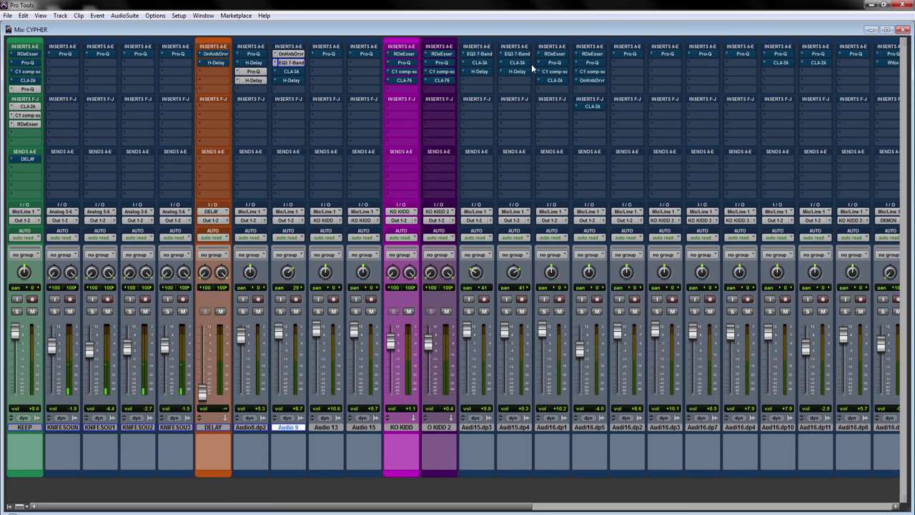
pyautogui.click(279, 311)
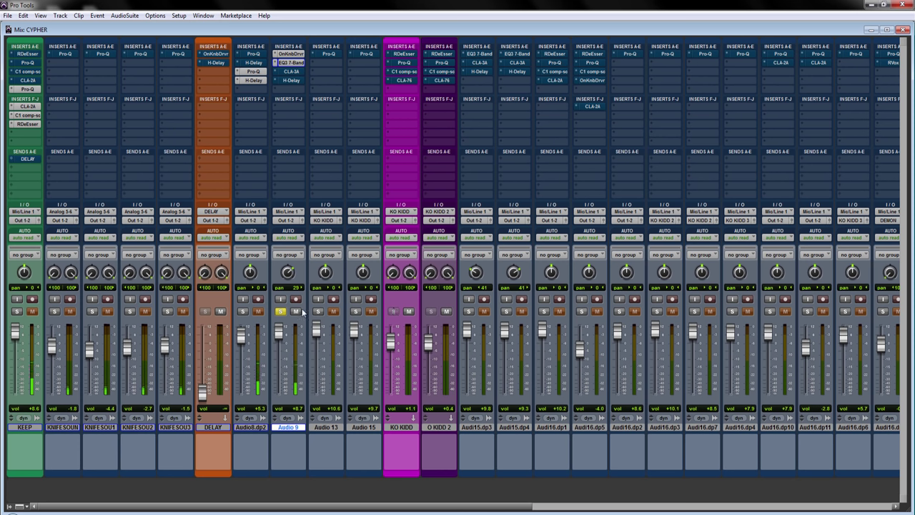
pyautogui.click(280, 311)
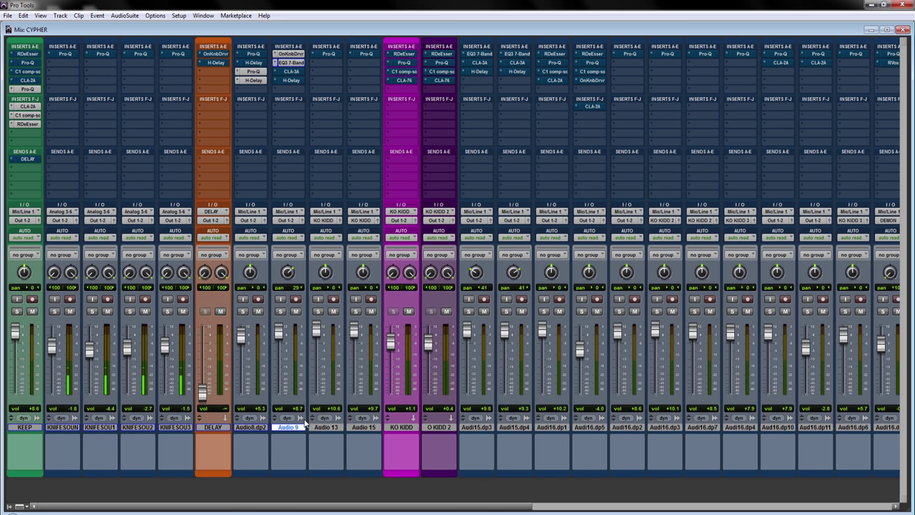
# Activate the CLA-3A on the Audio 9 track's insert C, and look at the KEEP track's CLA-2A on insert F for comparison.
pyautogui.click(292, 72)
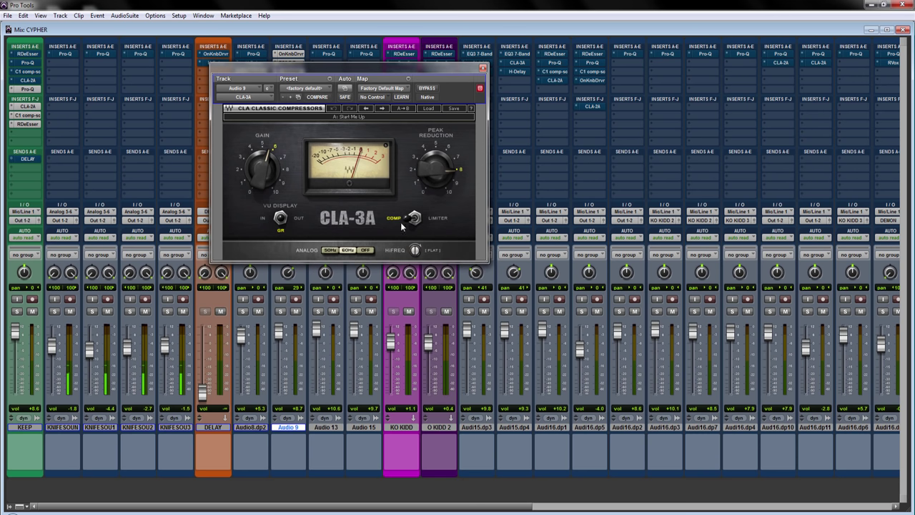
pyautogui.click(26, 107)
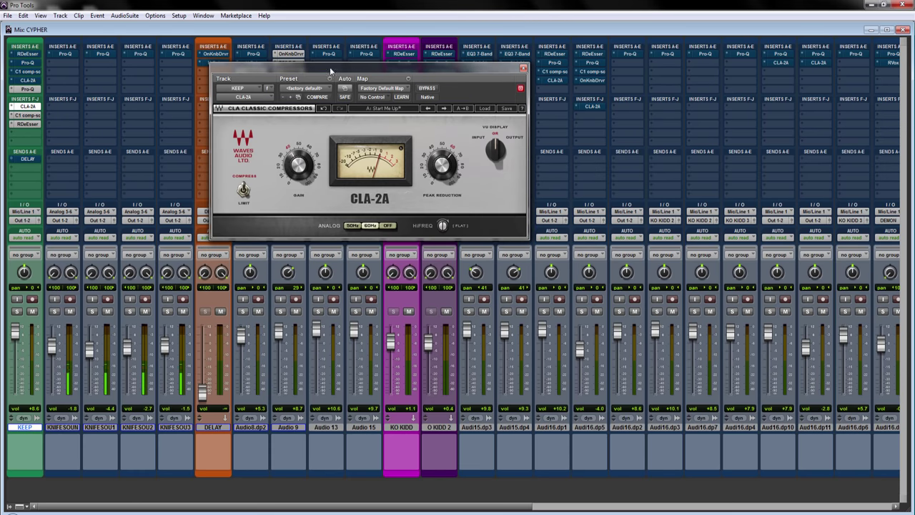
pyautogui.moveTo(330, 66); pyautogui.dragTo(273, 94)
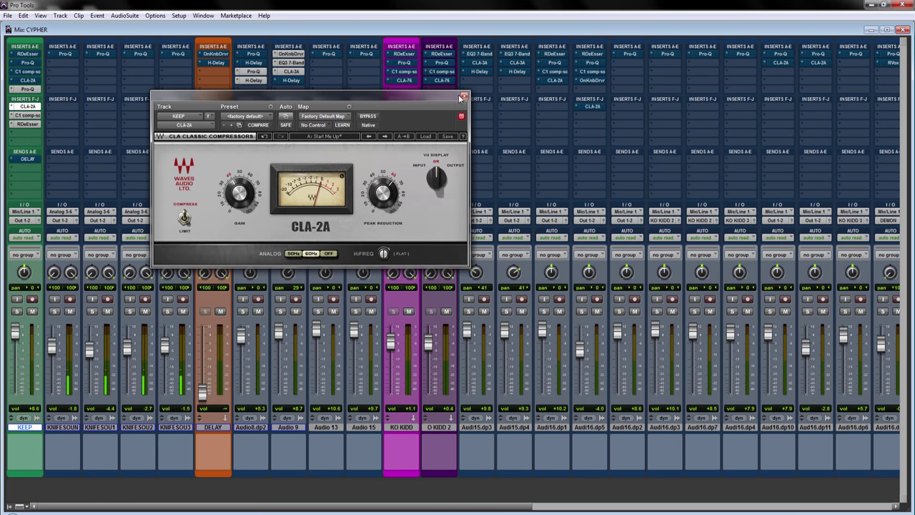
pyautogui.click(463, 96)
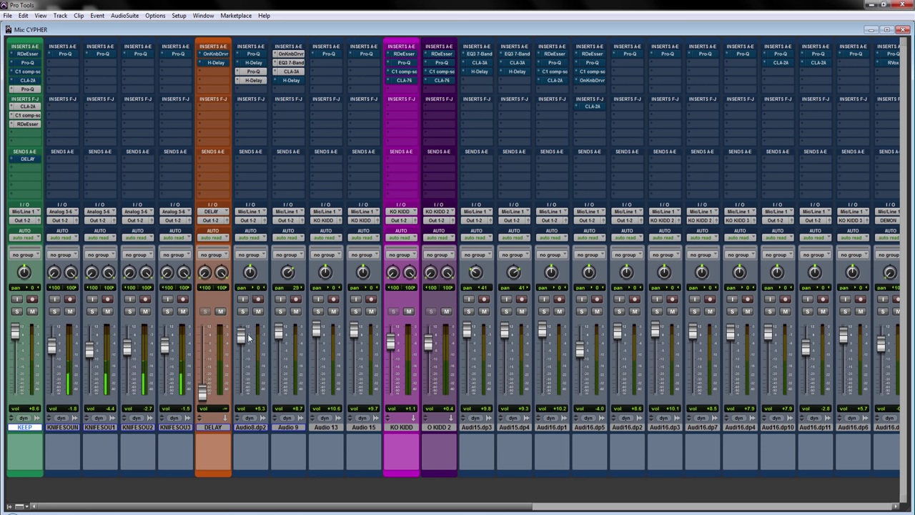
# Reopen the Audio 9 track's CLA-3A, audition the track in solo through the compressor, and close the plug-in.
pyautogui.click(293, 71)
pyautogui.moveTo(334, 101); pyautogui.dragTo(399, 74)
pyautogui.click(280, 311)
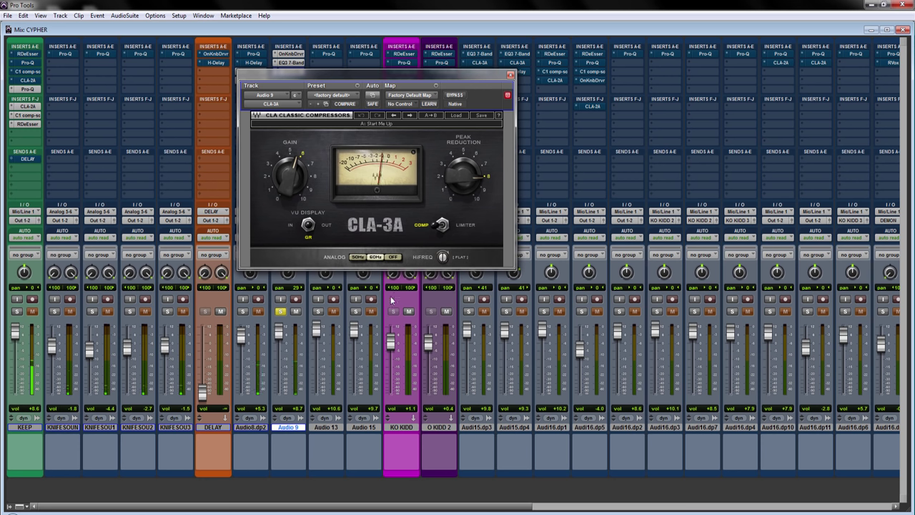
pyautogui.click(282, 312)
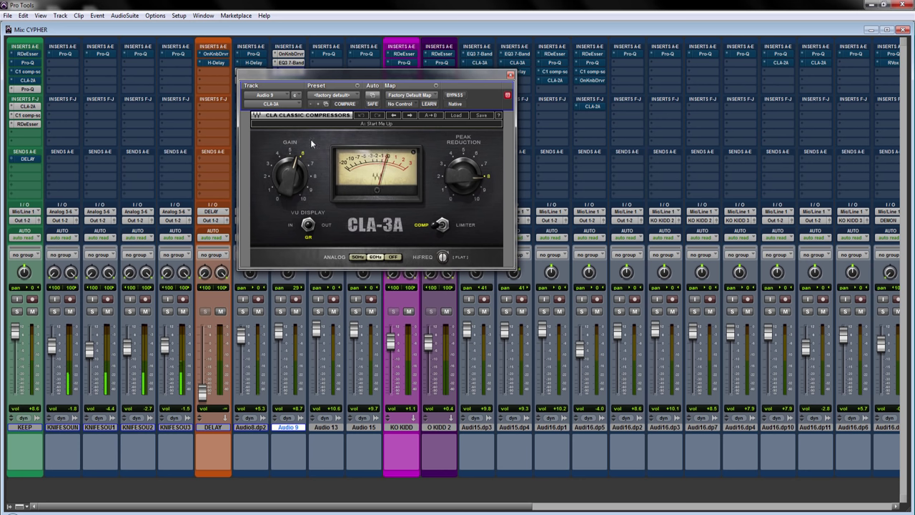
pyautogui.moveTo(488, 72); pyautogui.dragTo(419, 143)
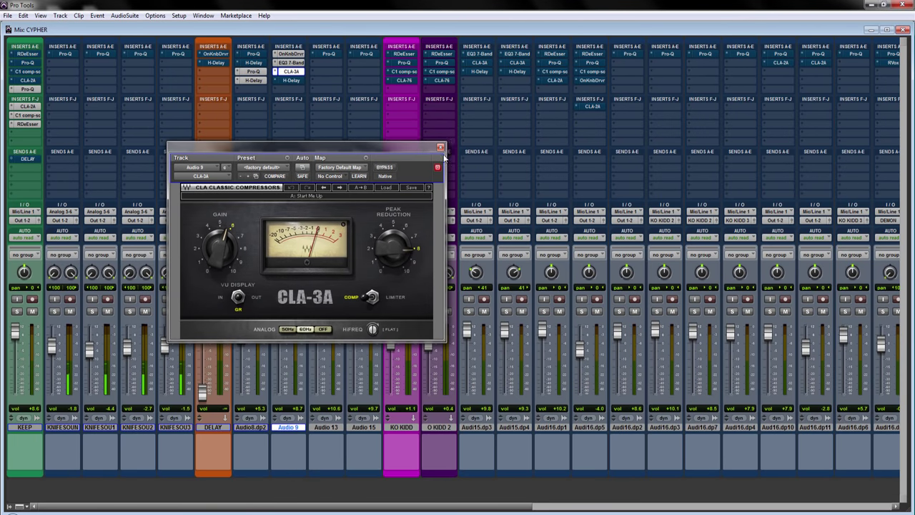
pyautogui.click(440, 147)
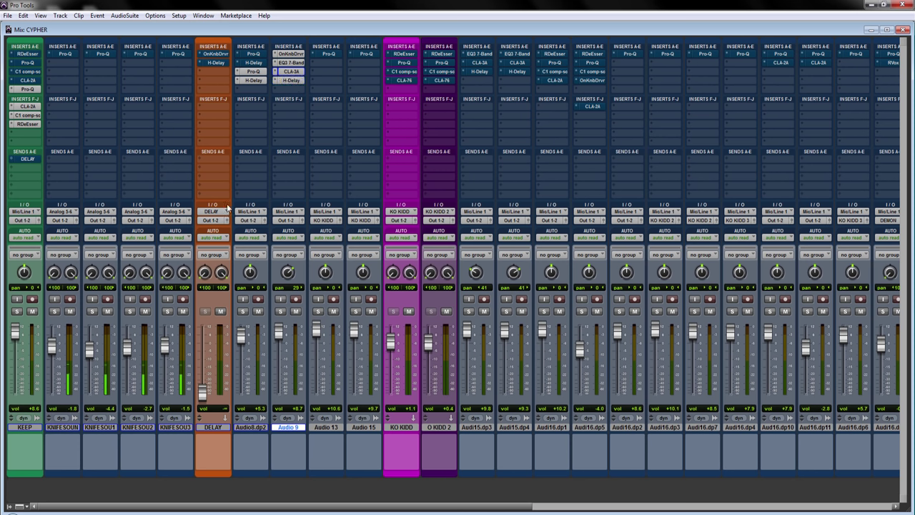
# Activate and open the H-Delay on the Audio 9 track's insert D, and audition the track in solo.
pyautogui.click(297, 81)
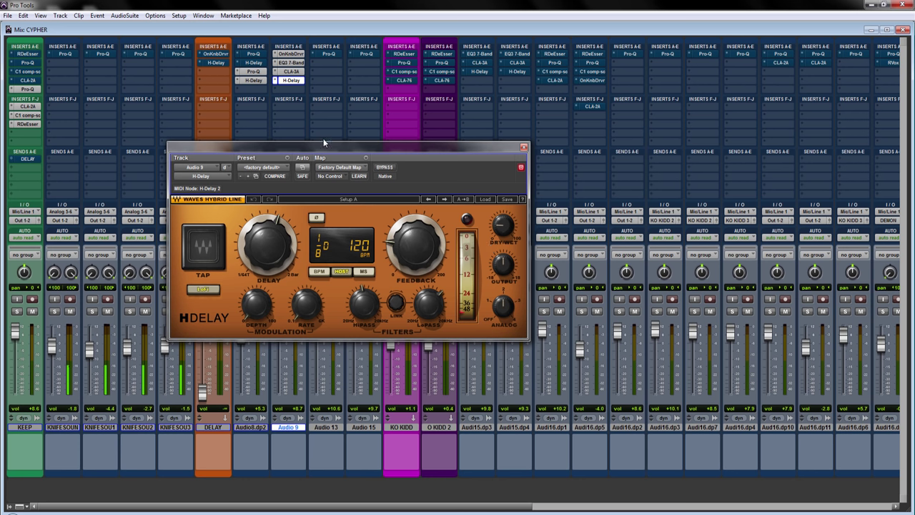
pyautogui.moveTo(327, 141); pyautogui.dragTo(450, 68)
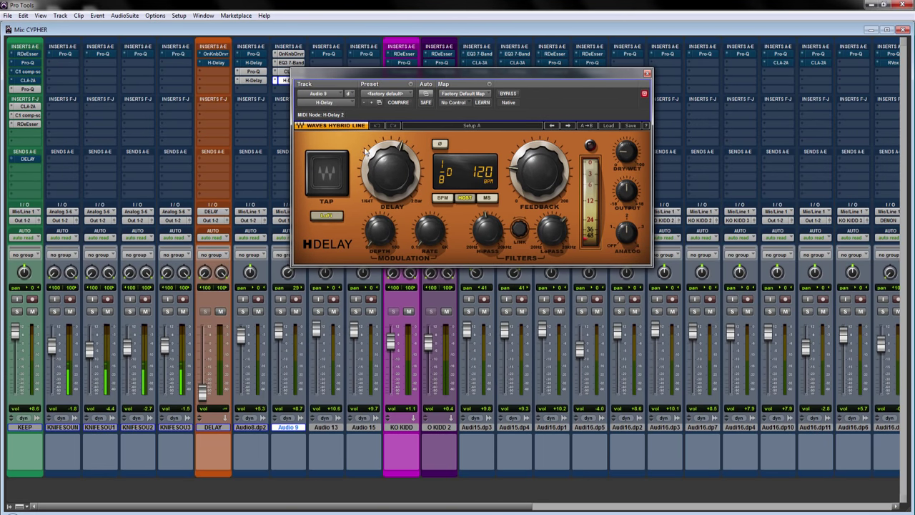
pyautogui.click(280, 312)
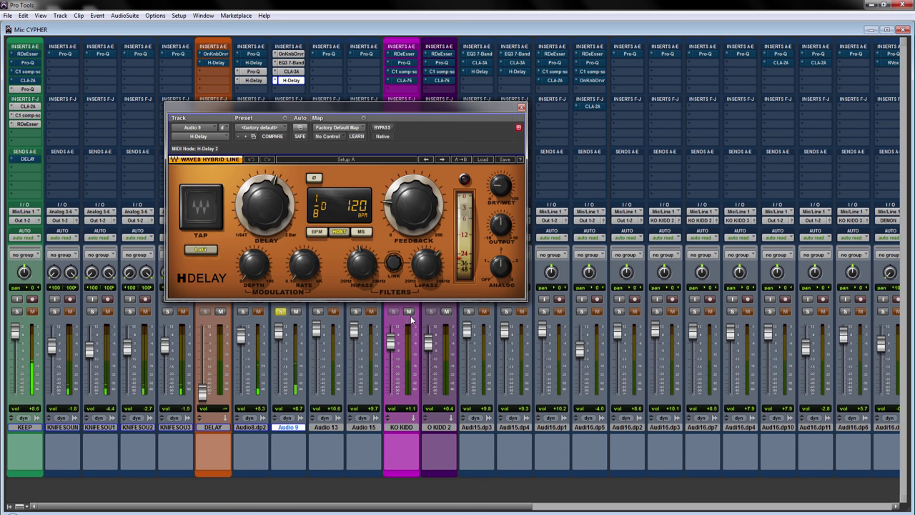
# Examine the Audio 9 H-Delay's high-pass and low-pass filters, audition the track in solo again, and close the delay.
pyautogui.moveTo(360, 255)
pyautogui.click(438, 262)
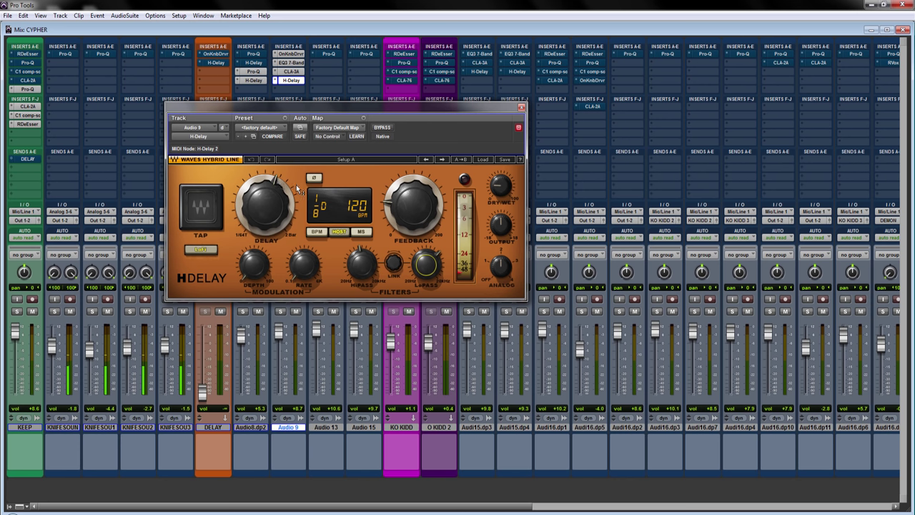
pyautogui.click(357, 265)
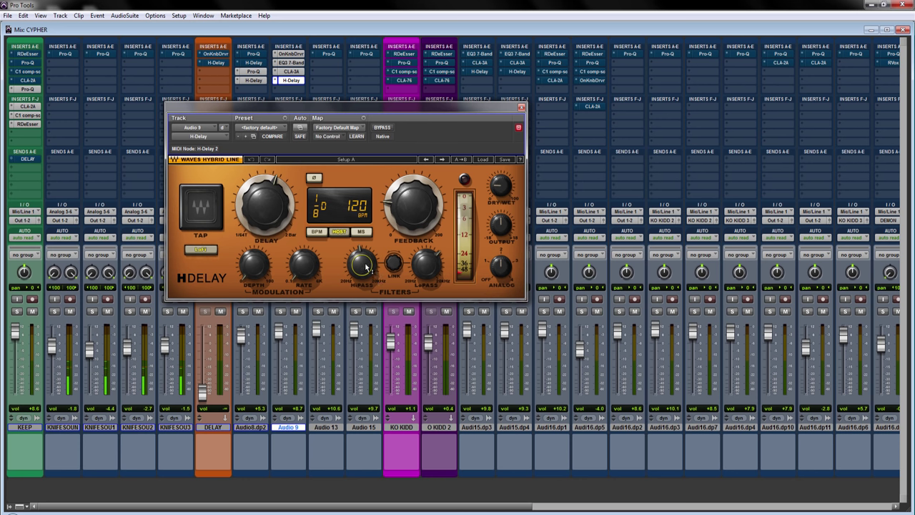
pyautogui.moveTo(358, 265)
pyautogui.moveTo(428, 262)
pyautogui.moveTo(344, 108); pyautogui.dragTo(434, 88)
pyautogui.hotkey('shift', 's')
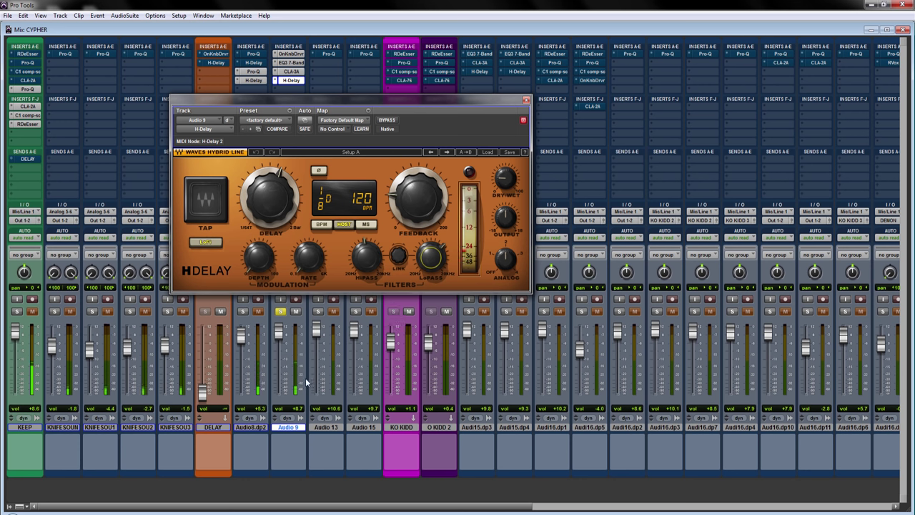
pyautogui.click(280, 311)
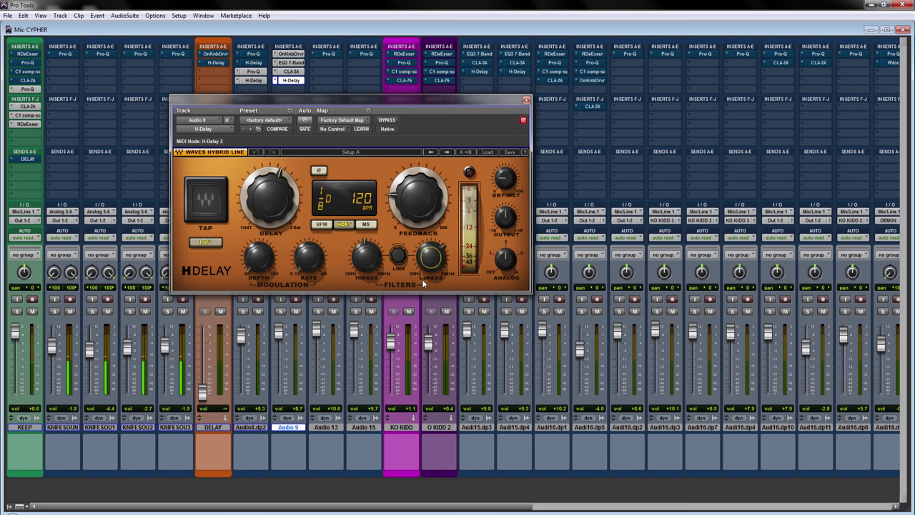
pyautogui.click(527, 100)
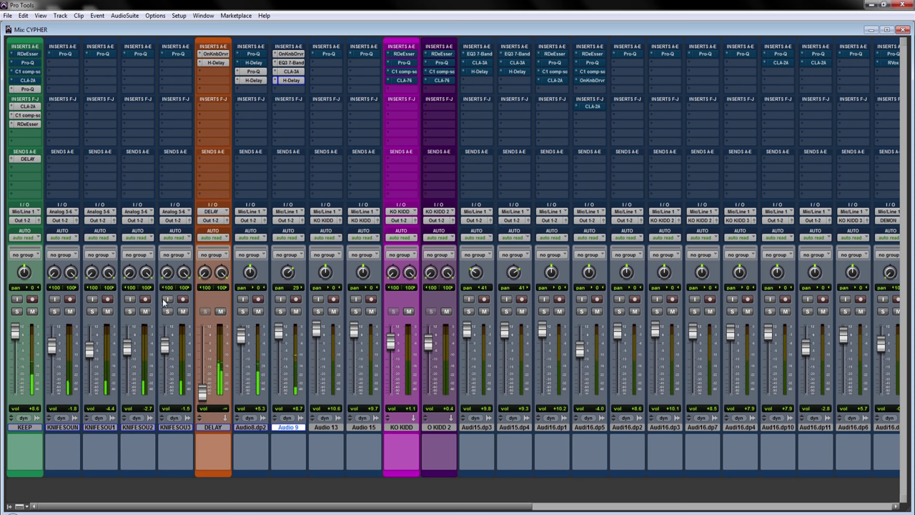
# Play the session from the start of the KEEP vocal clip at about 0:09 and return to the Mix window.
pyautogui.keyDown('alt'); pyautogui.click(204, 347); pyautogui.keyUp('alt')
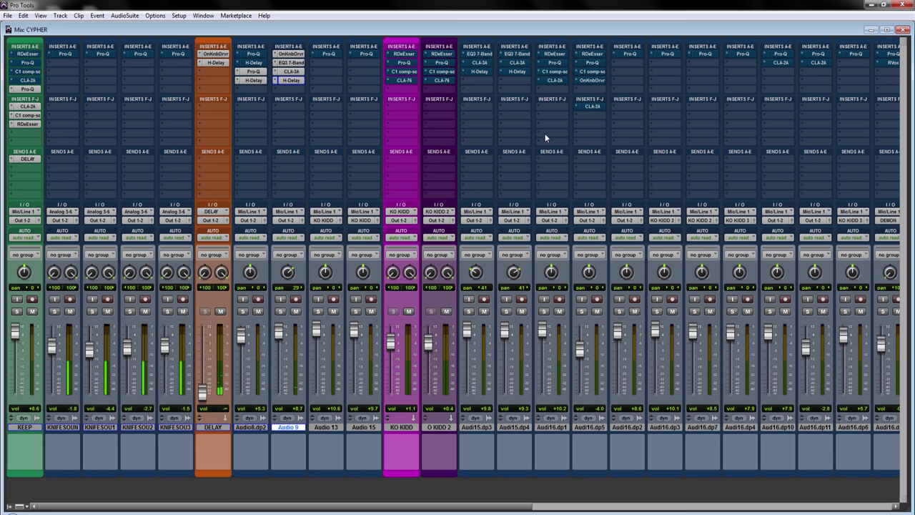
pyautogui.click(906, 31)
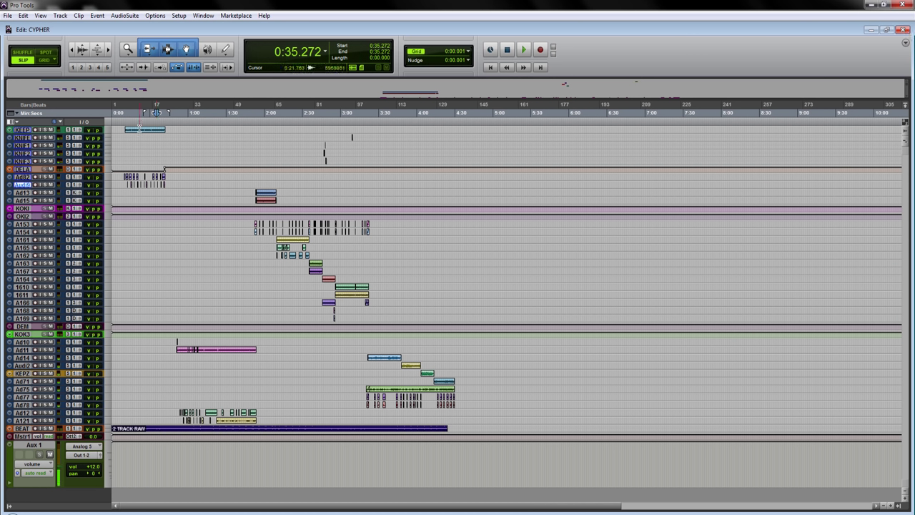
pyautogui.click(124, 130)
pyautogui.press('space')
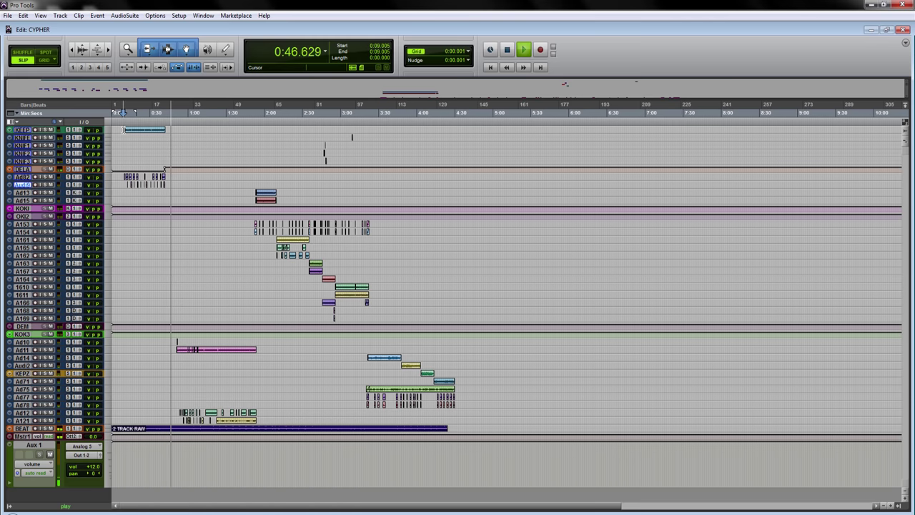
pyautogui.hotkey('ctrl', '=')
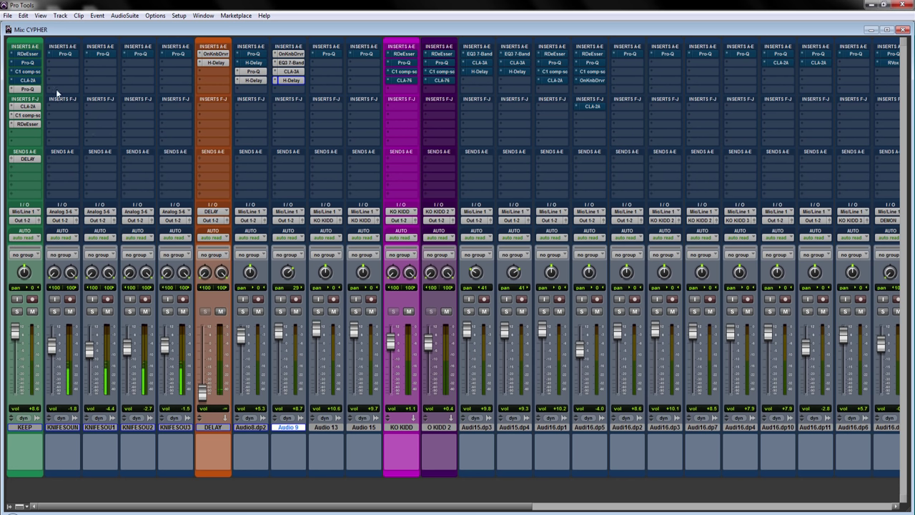